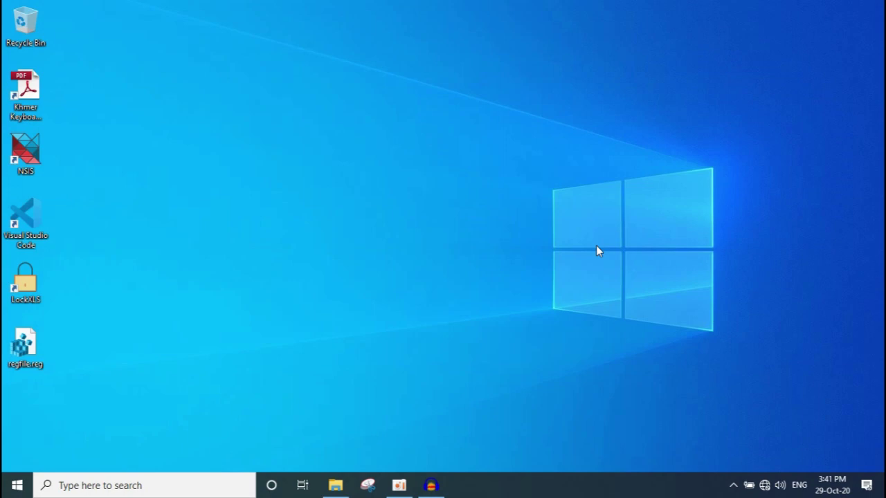
Step: Open KMLOL-Typing.xlsm from the D:\MMO\VB folder in File Explorer
left_click(335, 485)
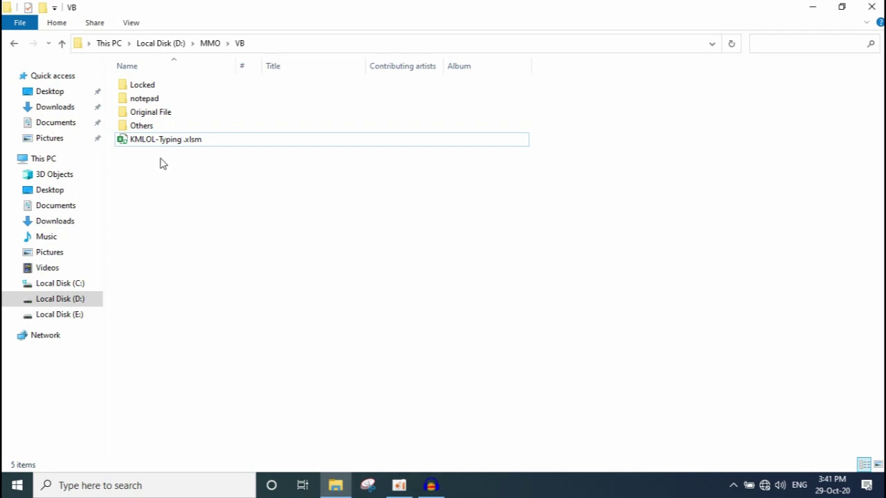
mouse_move(165, 141)
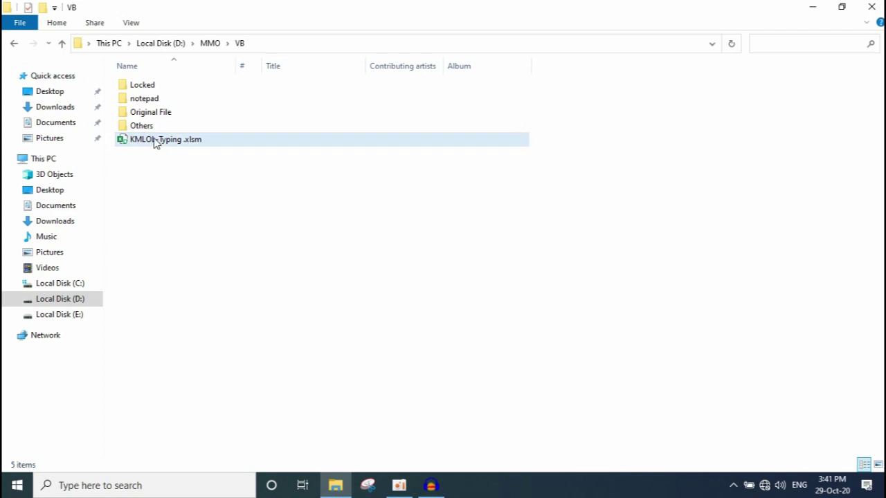
double_click(153, 140)
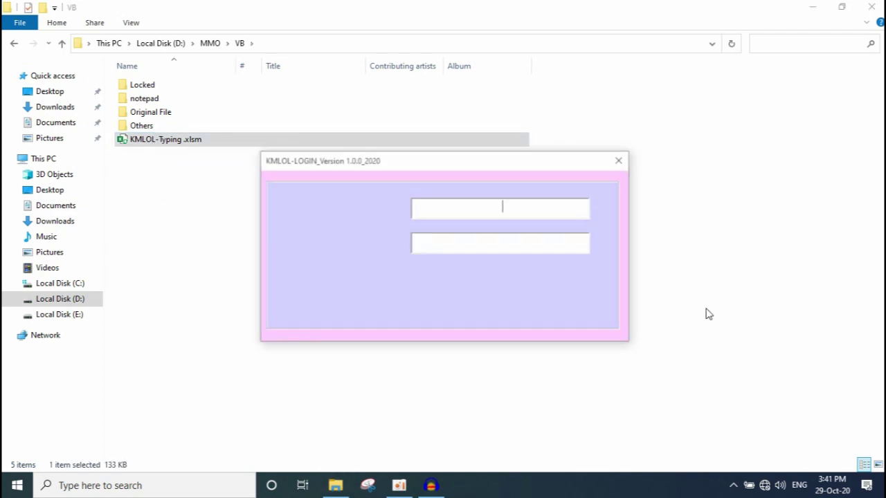
Step: Log in to the typing tutor with the username and password
left_click(814, 9)
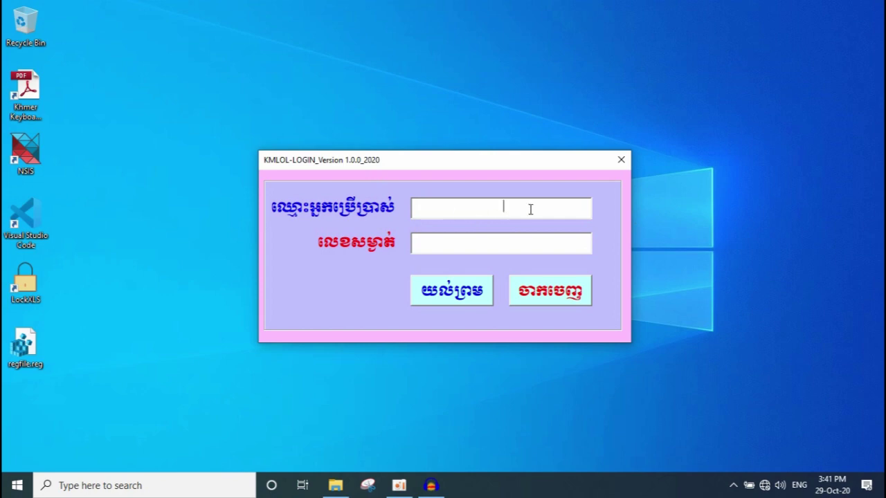
type("u")
key("BackSpace")
type("user")
left_click(503, 243)
key("Tab")
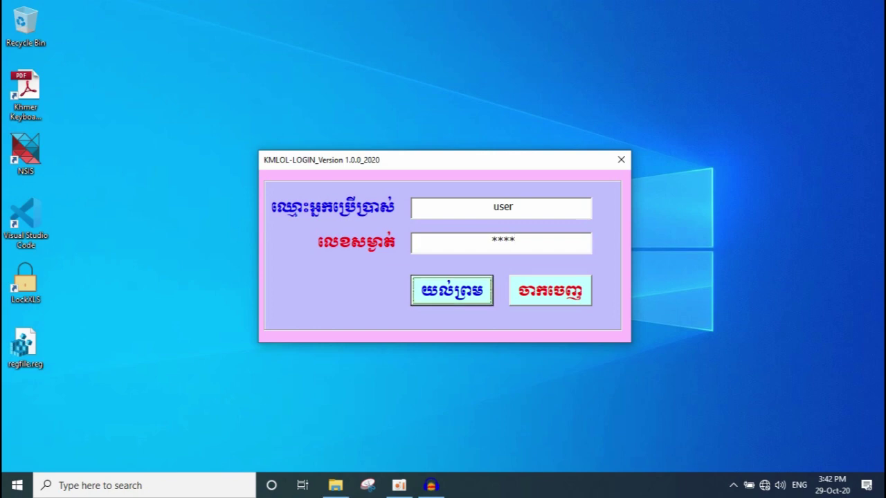
key("Return")
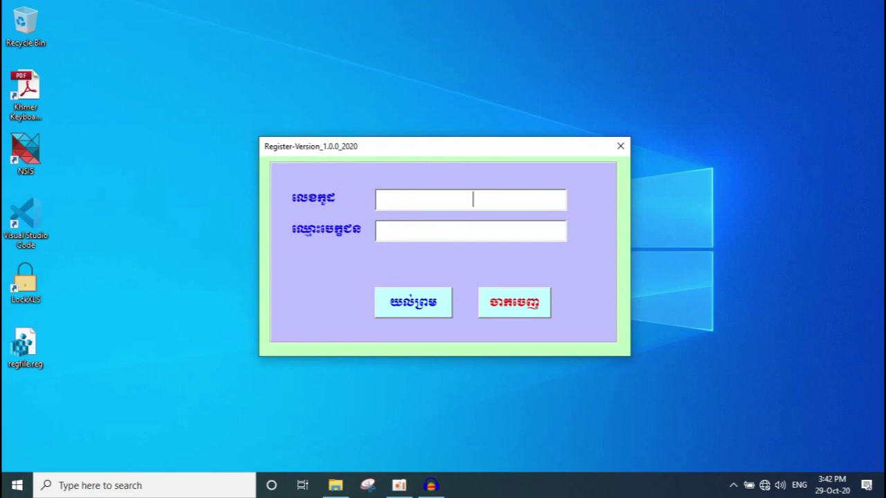
Step: Register a learner code and a Khmer name to open the main typing window
type("007")
left_click(473, 231)
key("super+space")
type("ស្រី")
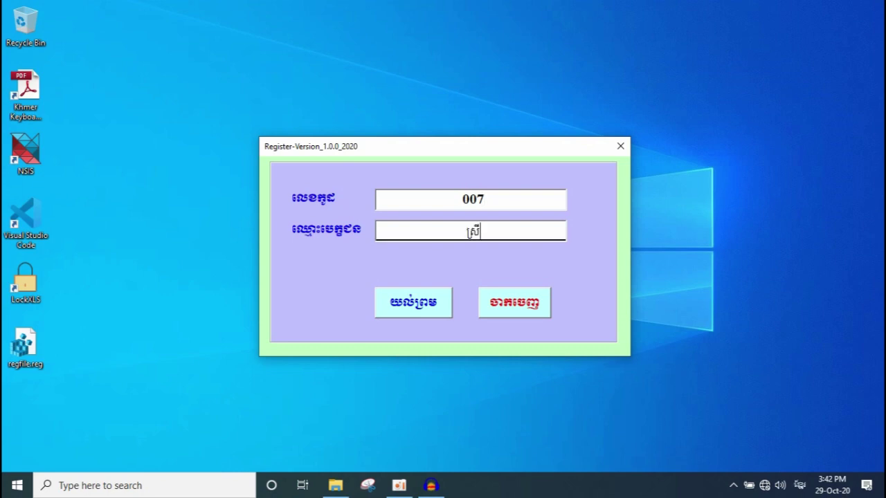
type(" ពៅ")
key("Tab")
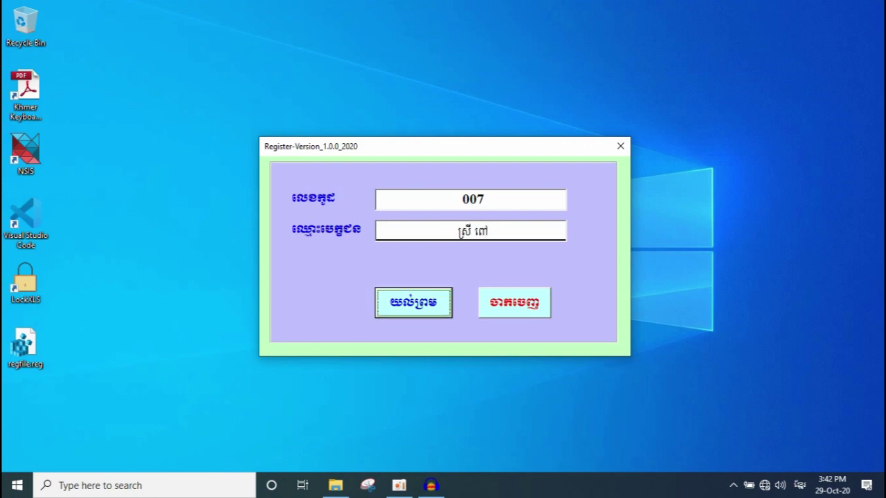
key("Return")
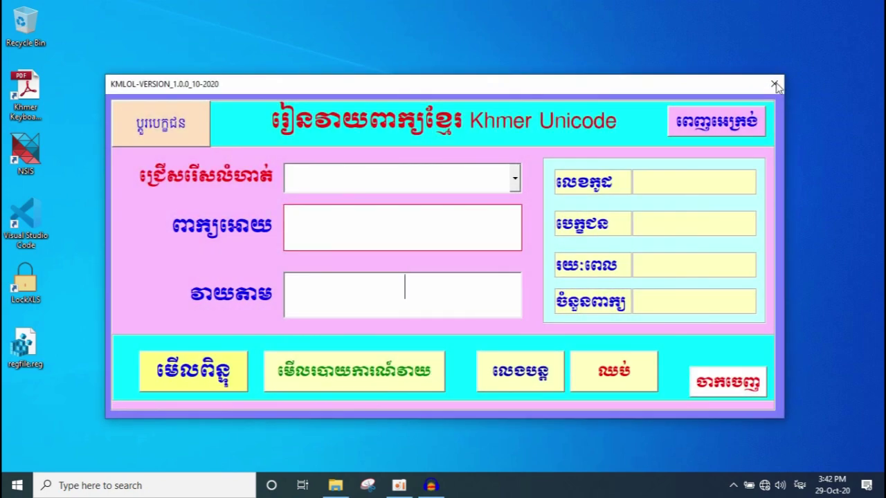
Step: Toggle the tutor window to full screen and back, then pick the ព្យញ្ជនៈខ្មែរ lesson
left_click_drag(624, 92, 629, 85)
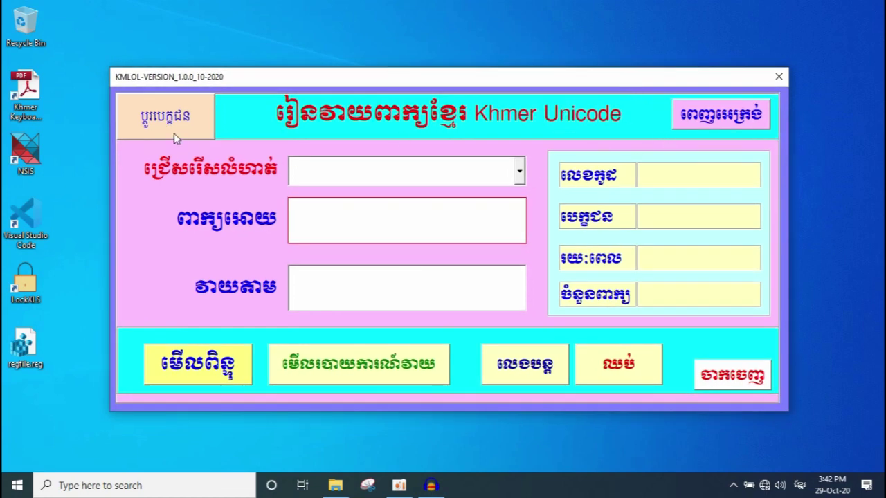
left_click(720, 117)
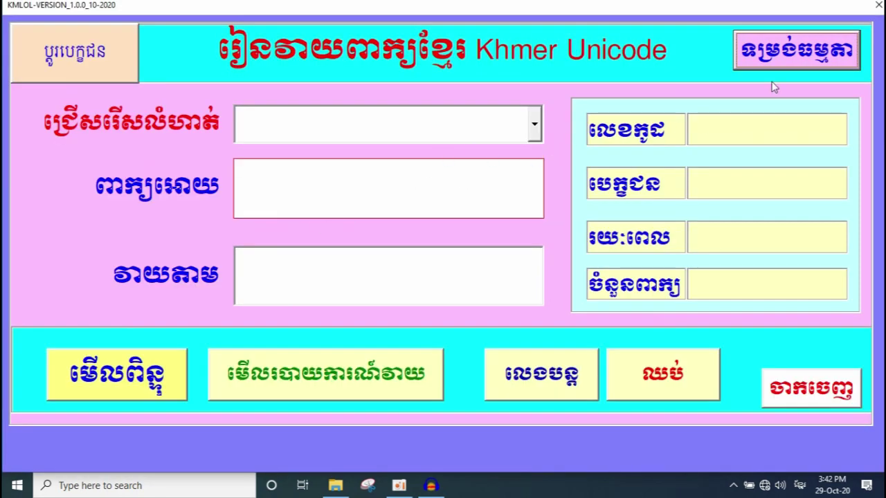
left_click(798, 55)
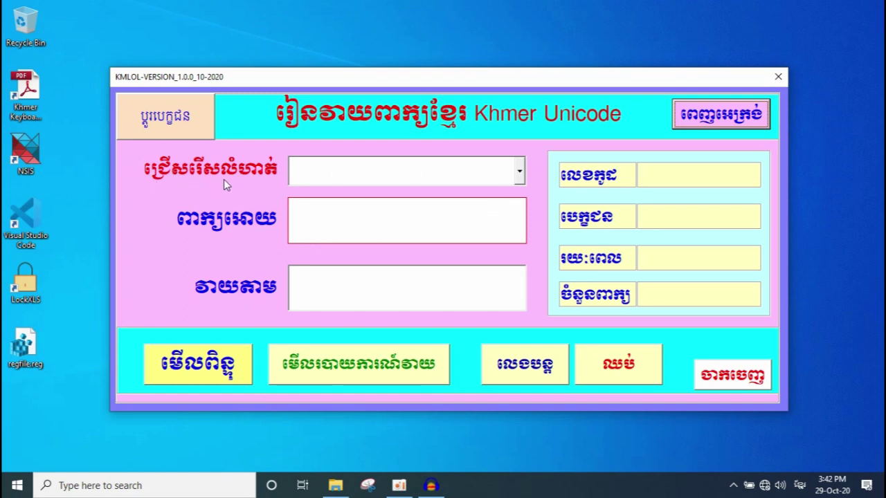
left_click(519, 171)
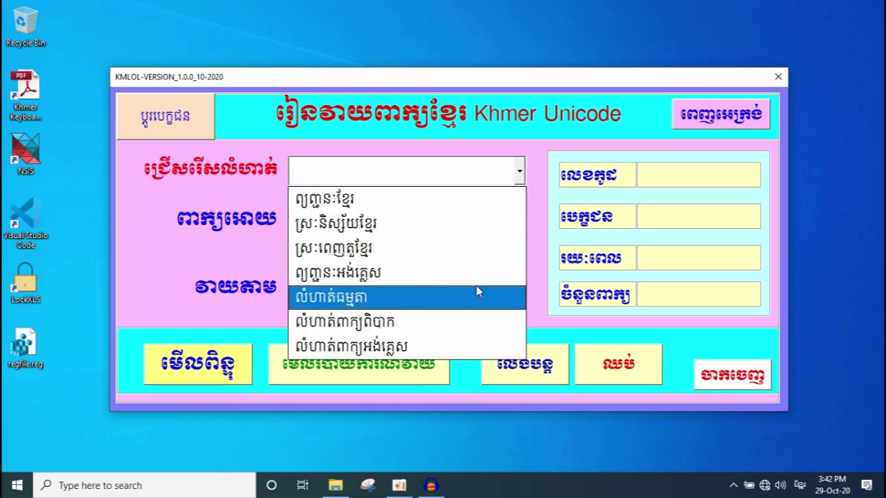
left_click(385, 200)
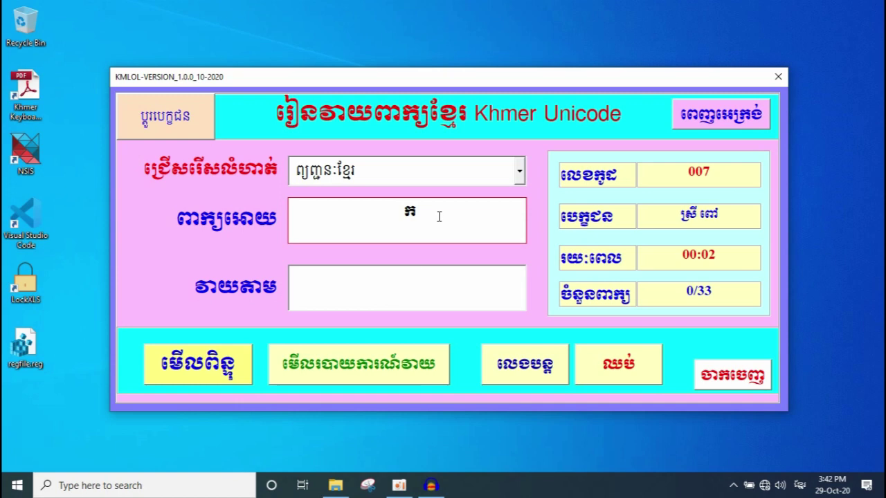
Step: Browse the normal, hard-words and English-words exercises, then return to ព្យញ្ជនៈខ្មែរ
left_click(520, 177)
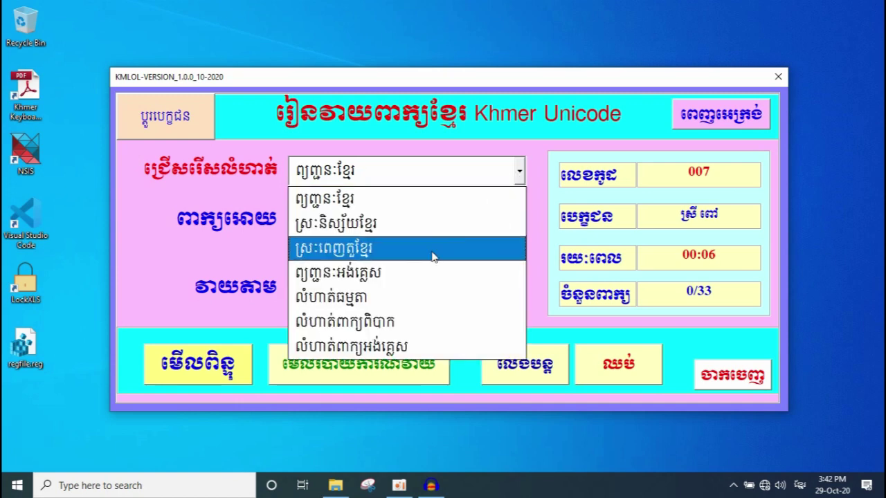
left_click(403, 303)
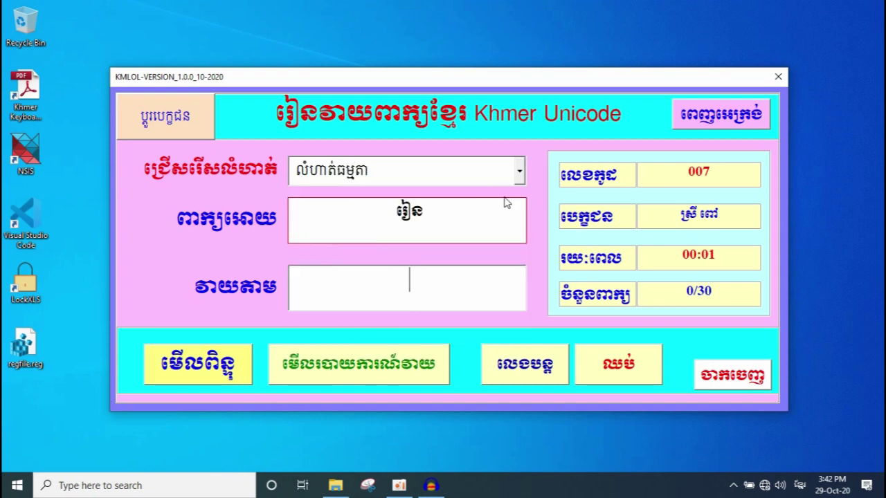
left_click(519, 178)
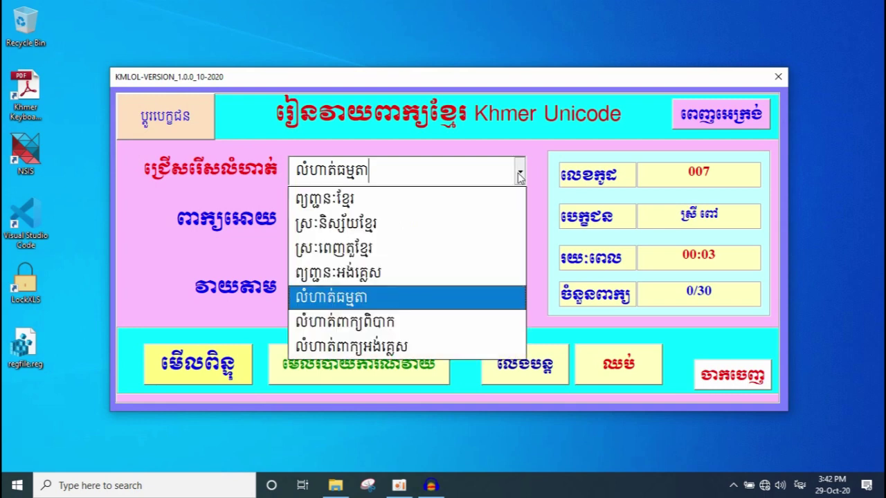
left_click(405, 323)
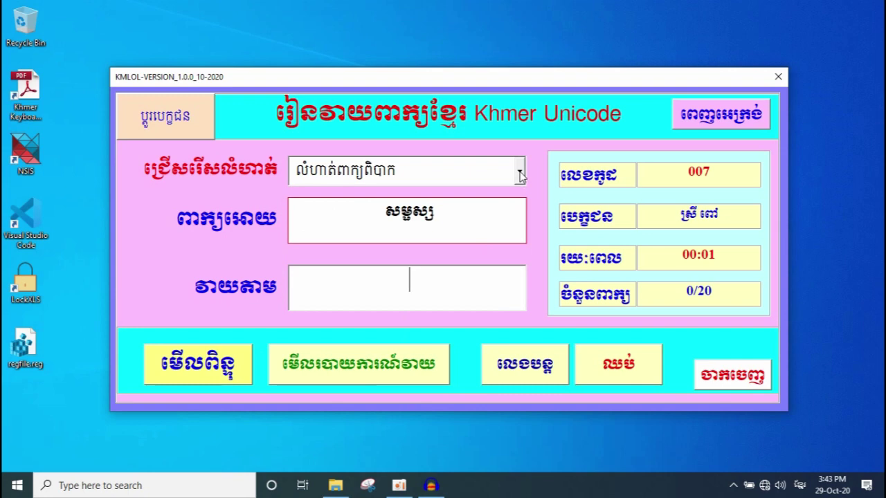
left_click(519, 177)
left_click(401, 343)
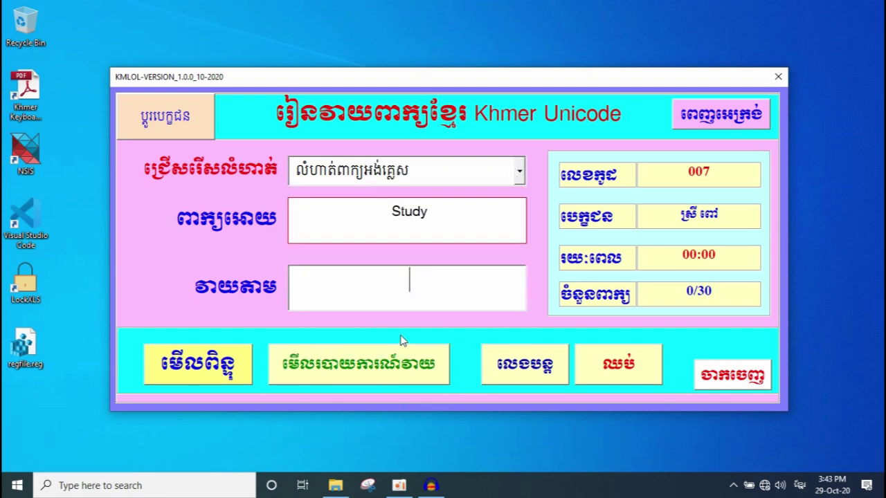
left_click(520, 177)
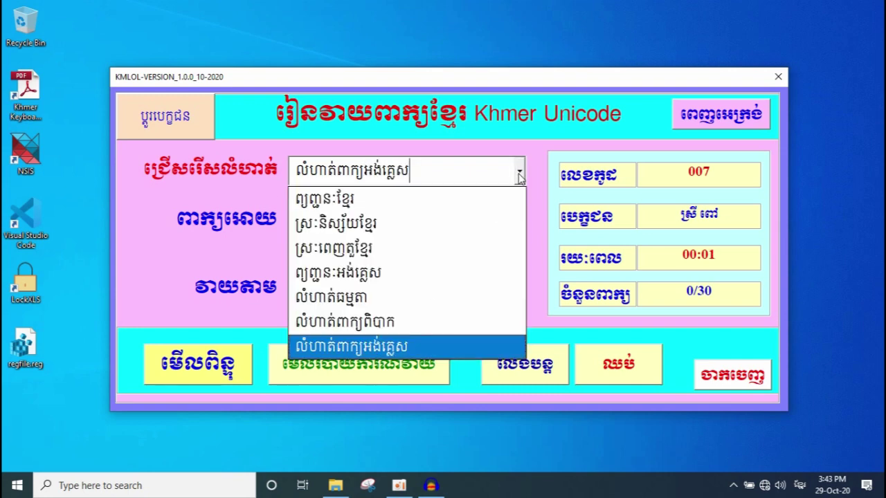
left_click(446, 202)
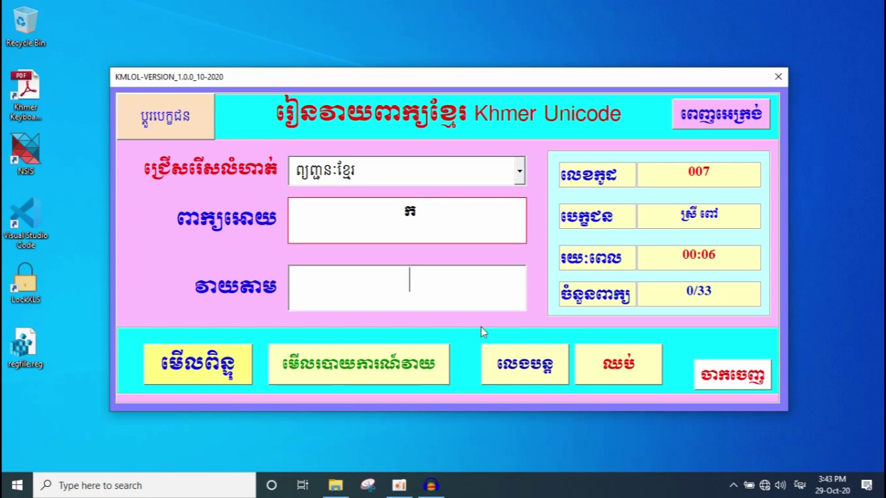
Step: Type the consonants កខគឃងចឆជឈញ and view the score: 10 correct, 0 wrong, 00:36
type("ក")
type("ខ")
type("គ")
type("ឃ")
type("ង")
type("ច")
type("ឆ")
type("ជ")
type("ឈ")
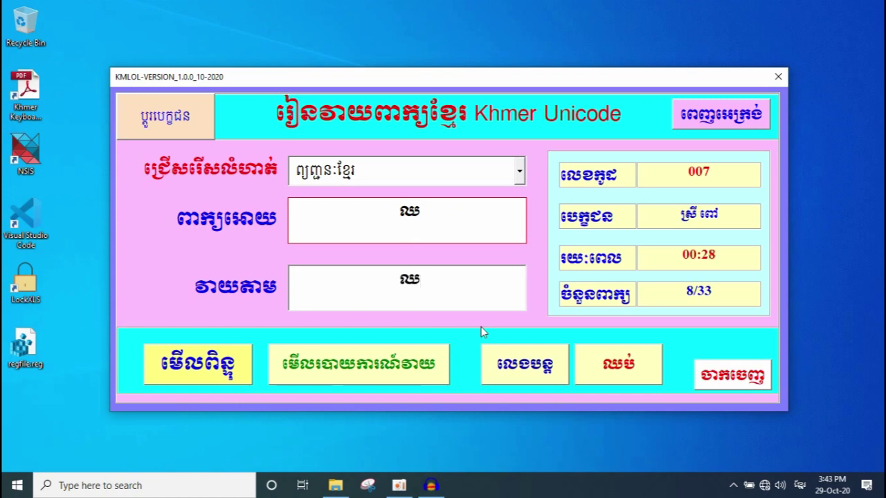
type("ញ")
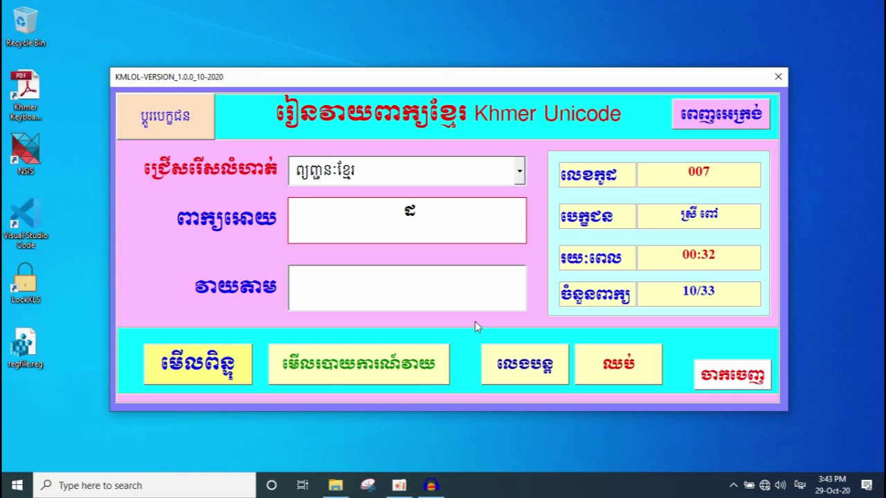
left_click(190, 374)
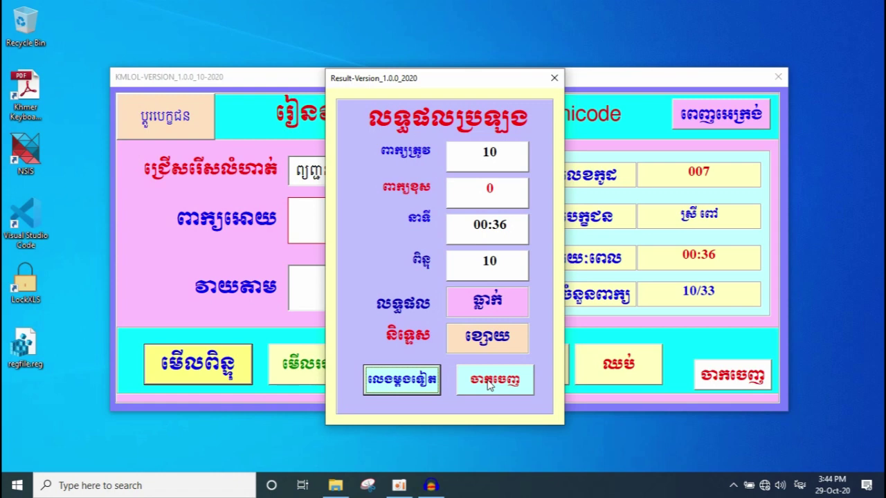
Step: Close the result, review the per-character report of typed consonants, and resume the lesson
left_click(488, 385)
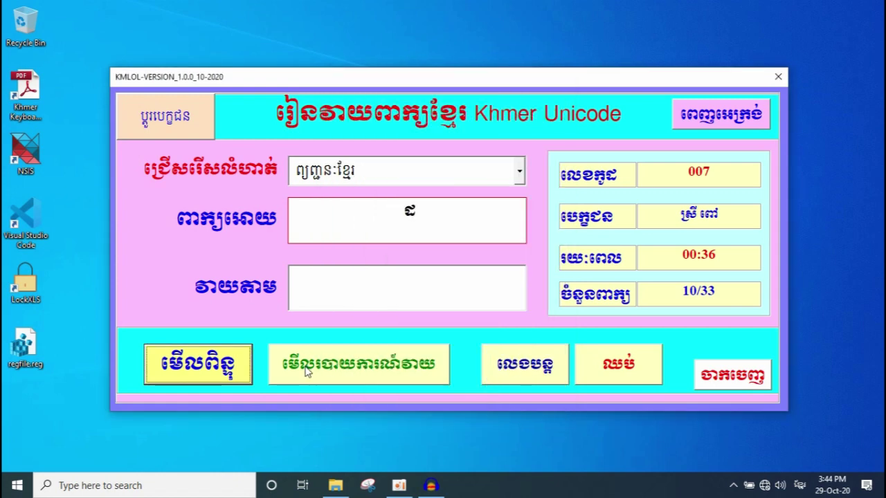
left_click(341, 375)
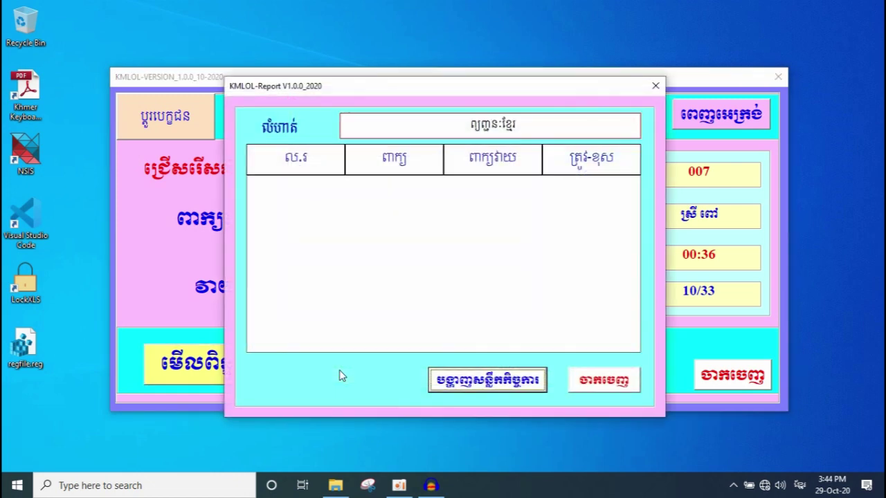
left_click(484, 382)
mouse_move(635, 212)
left_mouse_down()
mouse_move(632, 316)
mouse_move(642, 218)
left_mouse_up()
left_click(626, 210)
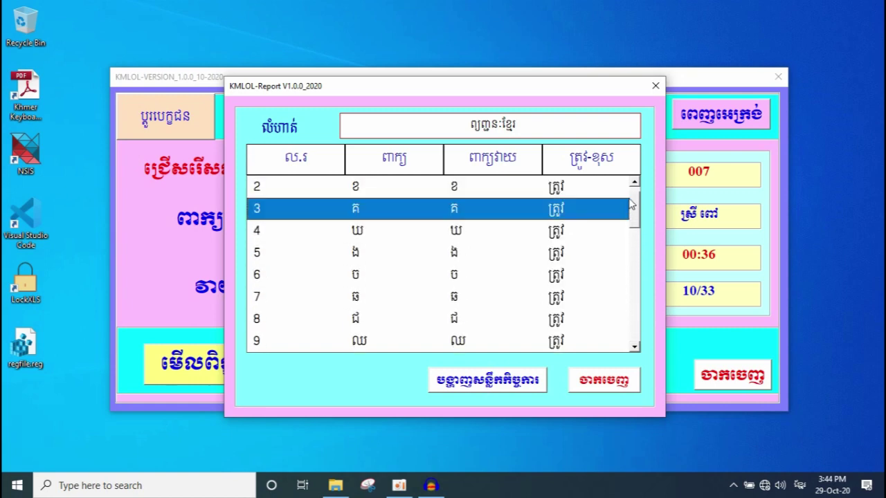
left_click_drag(632, 217, 634, 207)
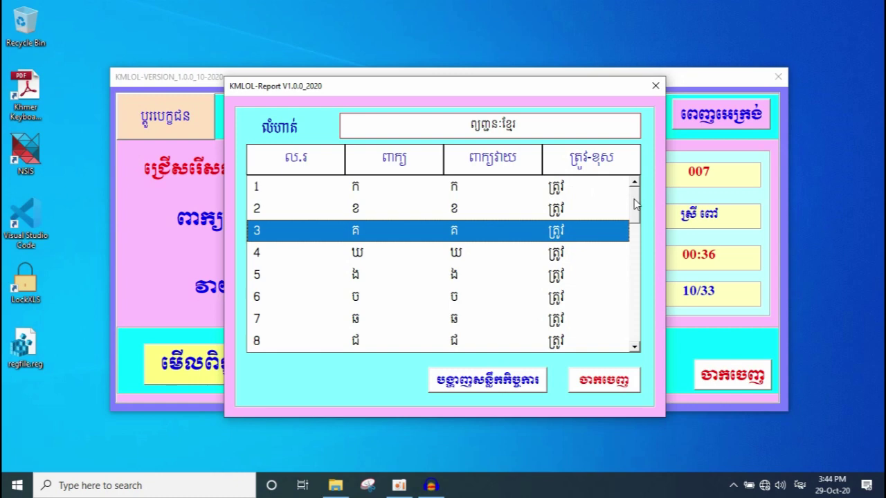
left_click_drag(635, 202, 645, 321)
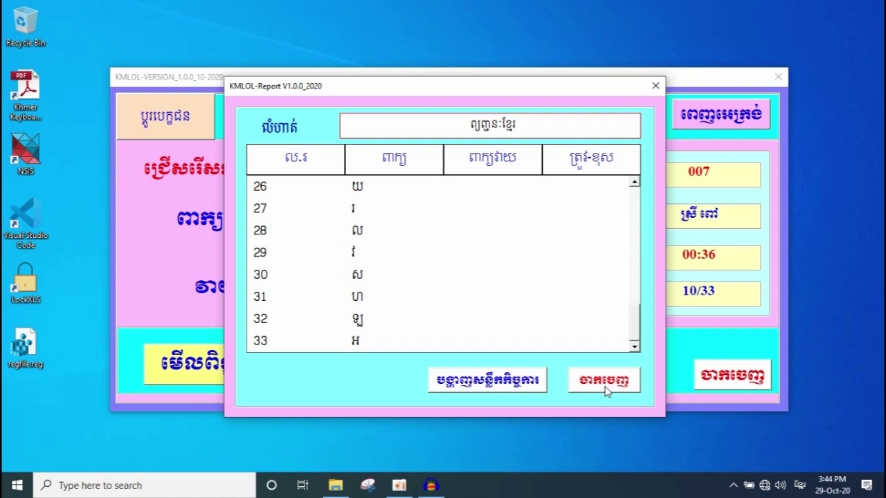
left_click_drag(638, 327, 624, 187)
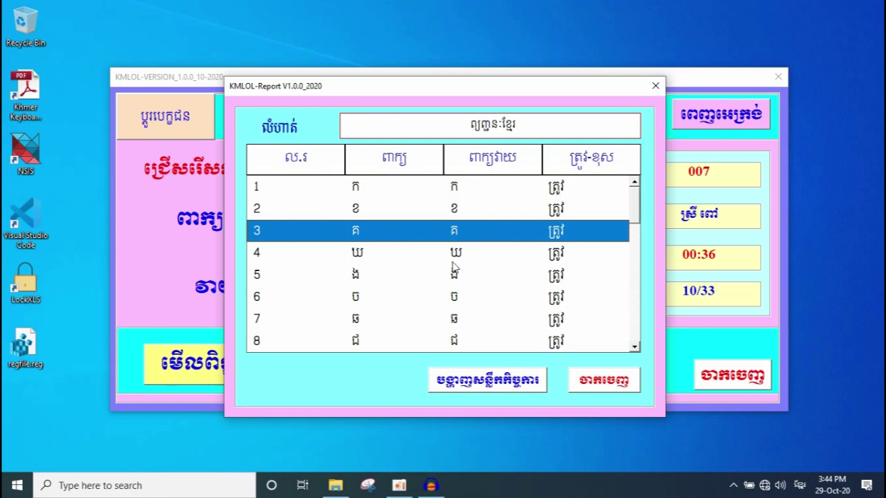
mouse_move(638, 211)
left_mouse_down()
mouse_move(637, 228)
mouse_move(638, 211)
left_mouse_up()
left_click(598, 385)
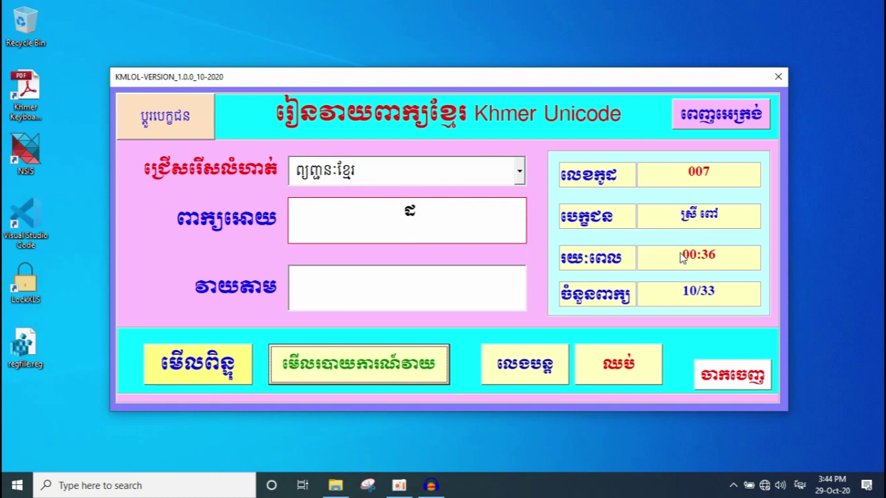
left_click(514, 374)
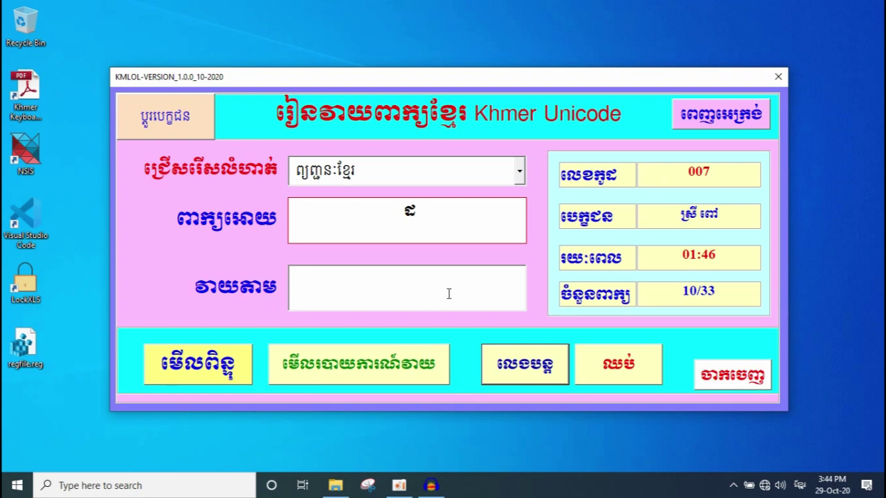
Step: Type ដឋឌឍណត and view the score: 14 correct, 2 wrong, graded weak
type("ដ")
type("ឋ")
type("ឌ")
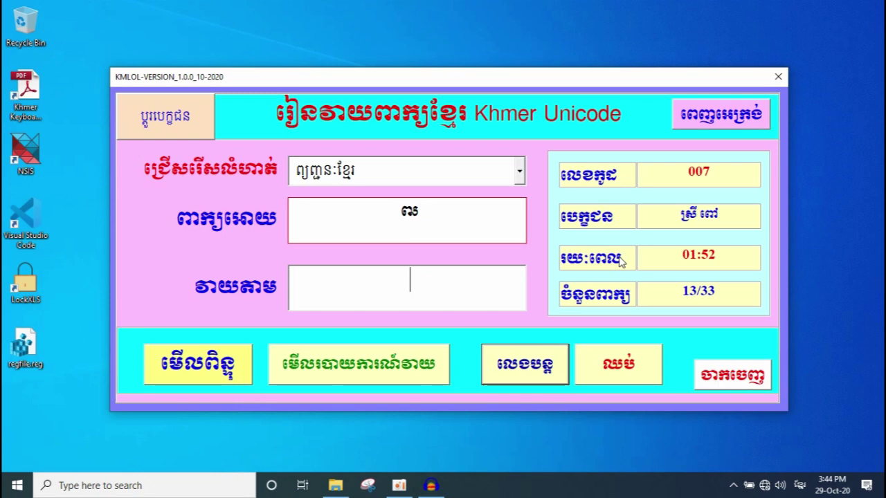
type("ឍ")
type("ណ")
type("ត")
left_click(195, 377)
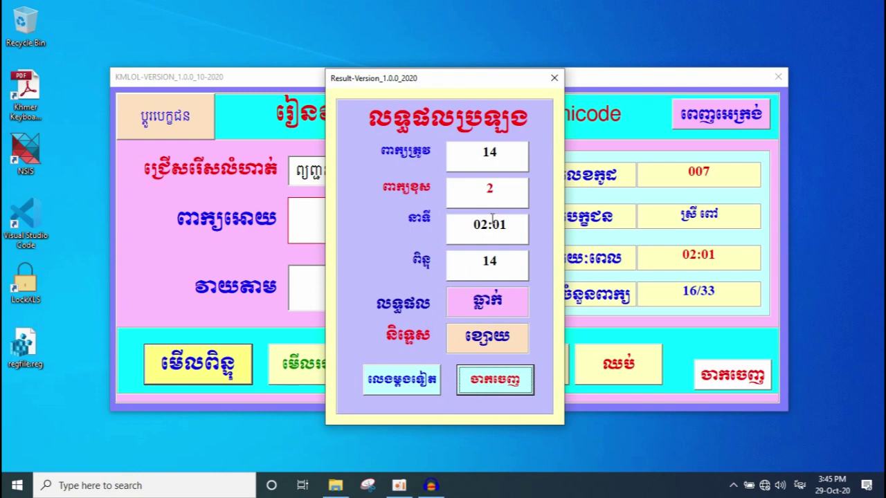
Step: List the per-word report, select wrong words 13 and 14, then close the report
left_click(507, 380)
left_click(408, 360)
left_click(522, 380)
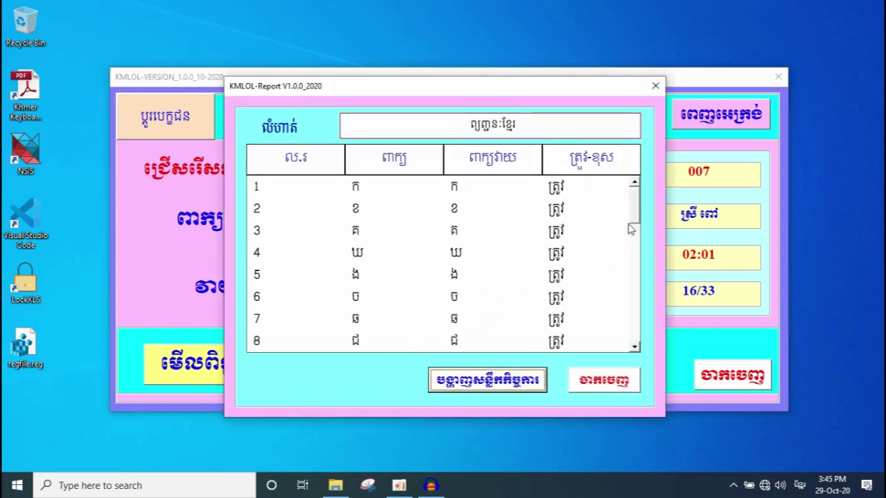
left_click_drag(637, 219, 635, 252)
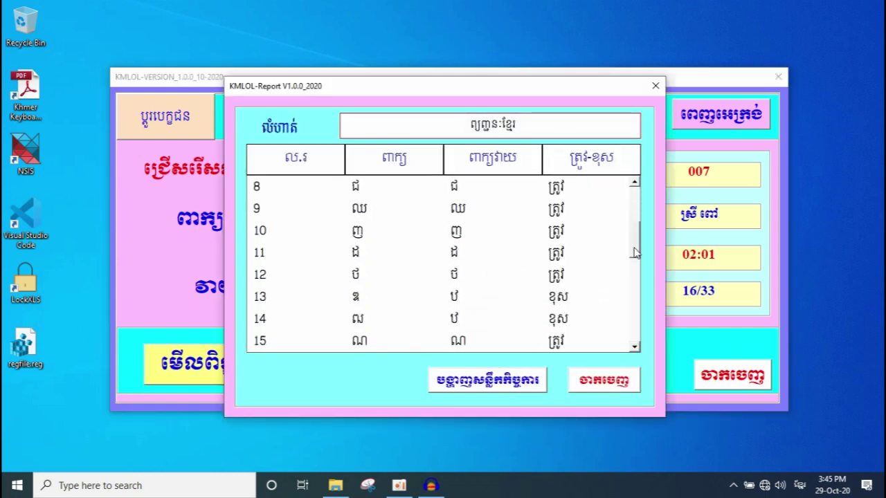
left_click(541, 305)
left_click(590, 320)
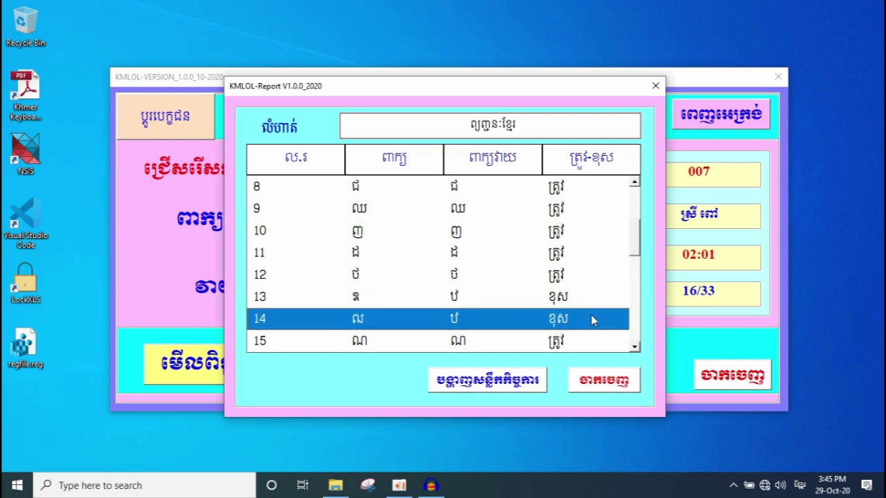
mouse_move(632, 247)
left_mouse_down()
mouse_move(633, 193)
mouse_move(631, 268)
mouse_move(632, 258)
left_mouse_up()
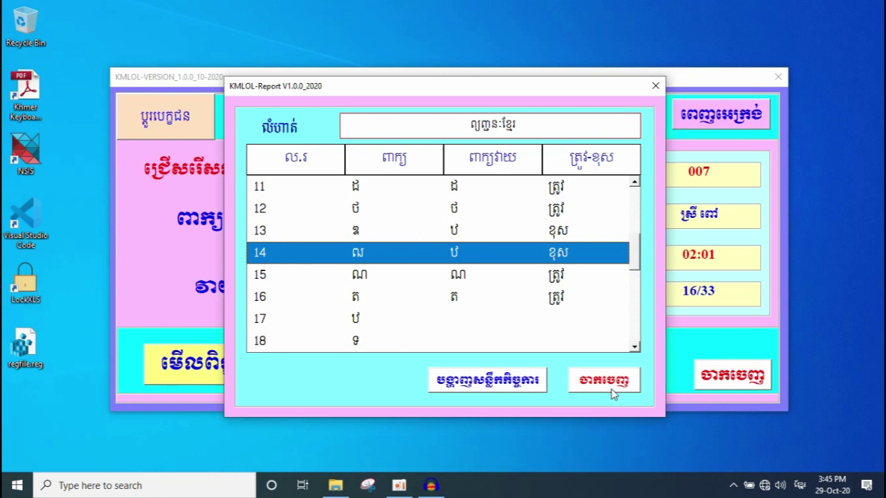
left_click(611, 391)
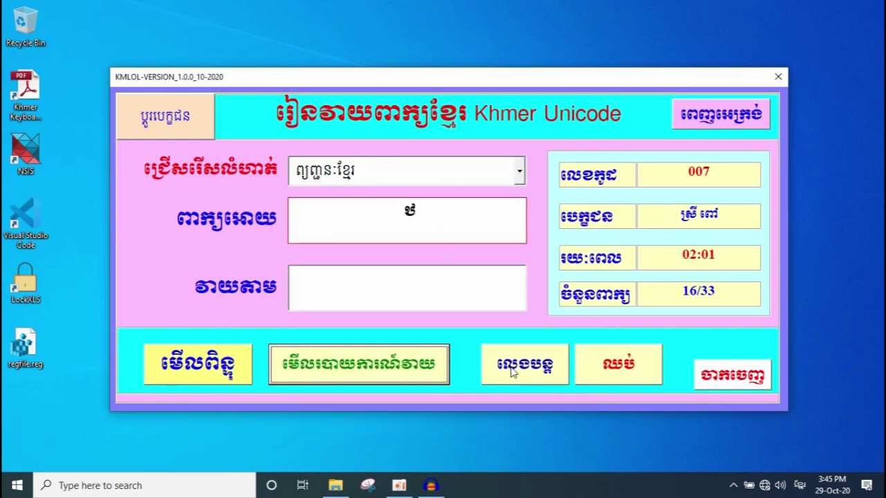
Step: Resume the lesson, type ថទឆនមផពត to reach 24/33, and view the score of 22
left_click(553, 371)
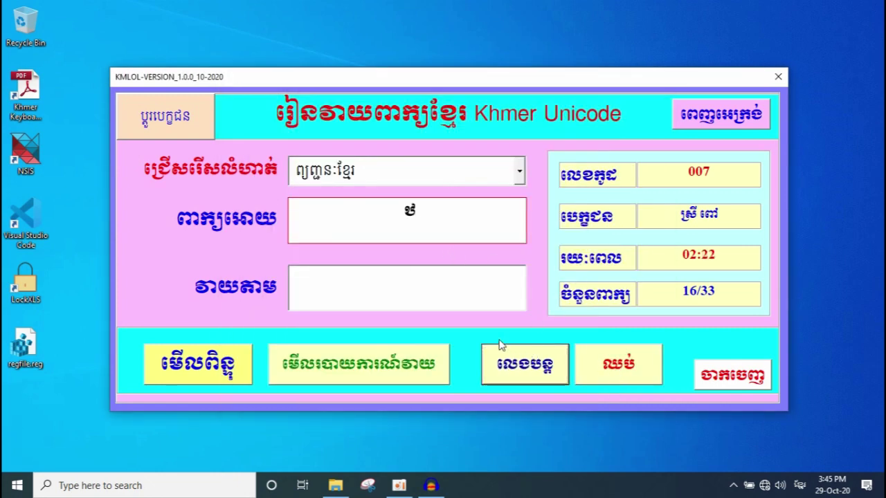
left_click(618, 368)
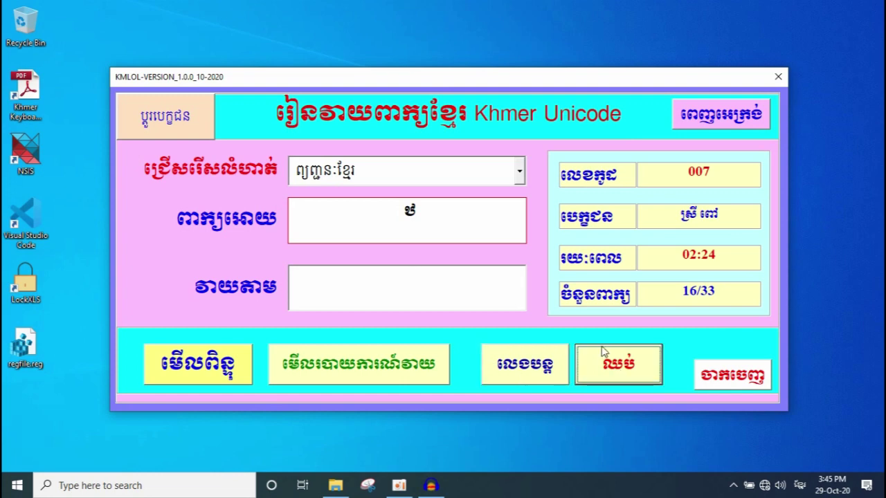
left_click(520, 353)
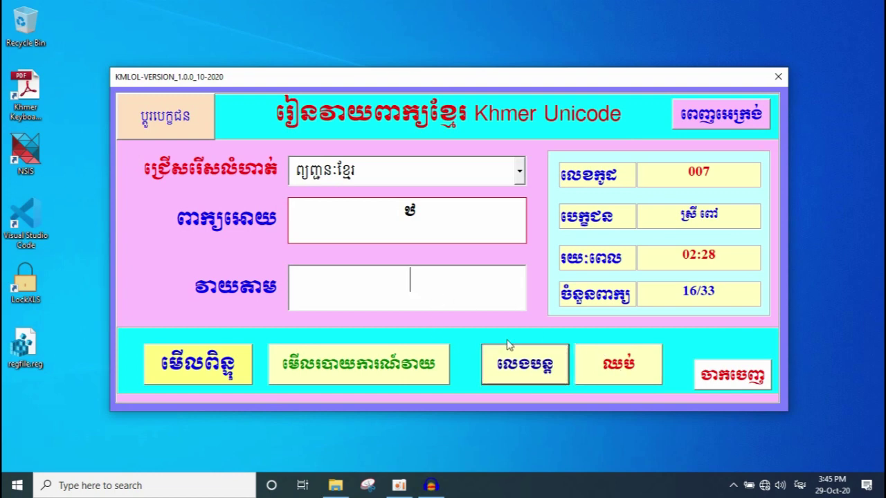
type("ថ")
type("ទ")
type("ឆ")
type("ន")
type("ម")
type("ផ")
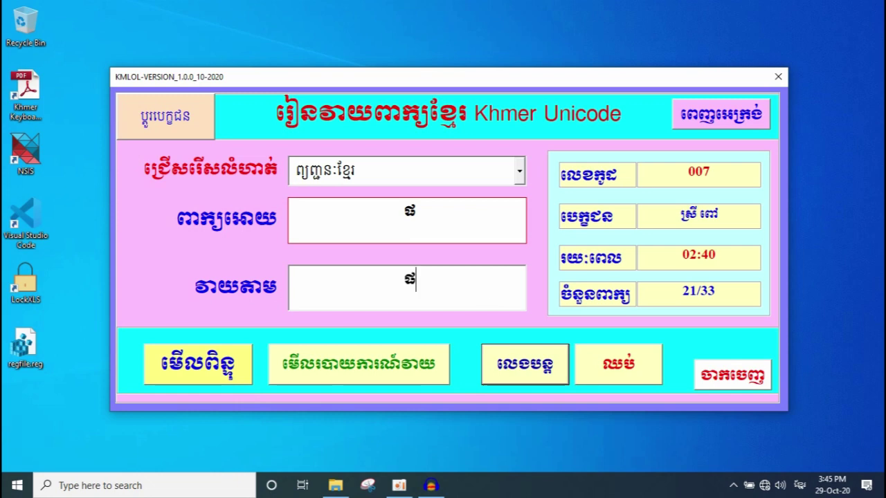
type("ព")
type("ត")
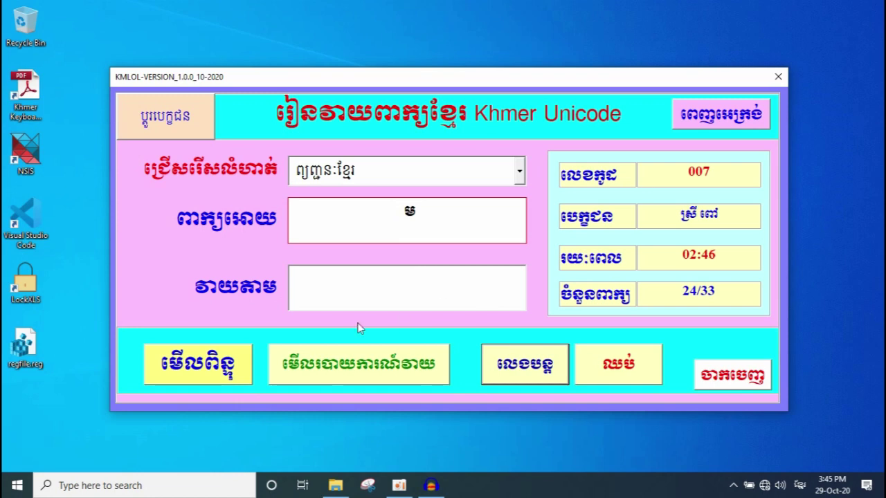
left_click(228, 365)
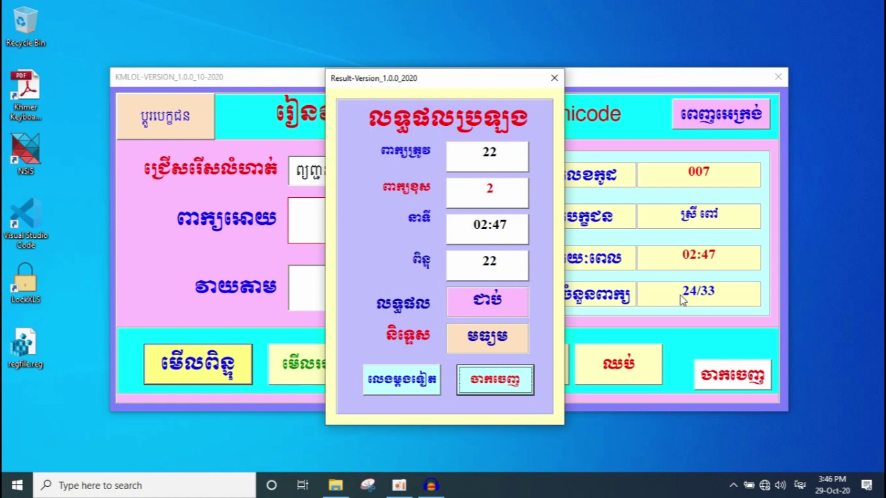
Step: Restart practice and load the English letters lesson ព្យញ្ជនៈអង់គ្លេស at 0/26
left_click_drag(470, 85, 345, 74)
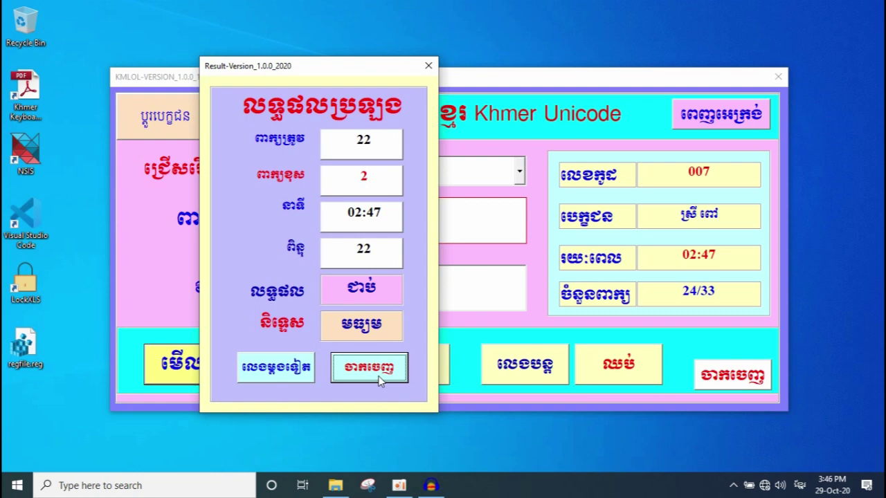
left_click(281, 373)
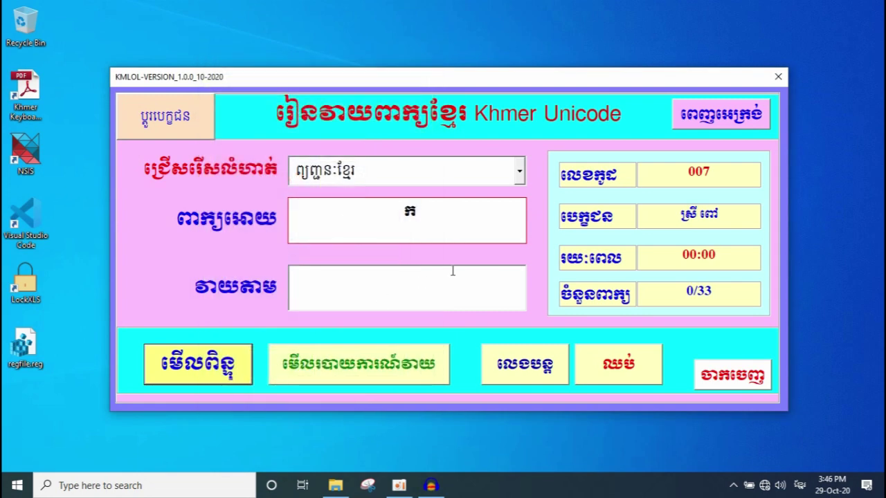
left_click(520, 177)
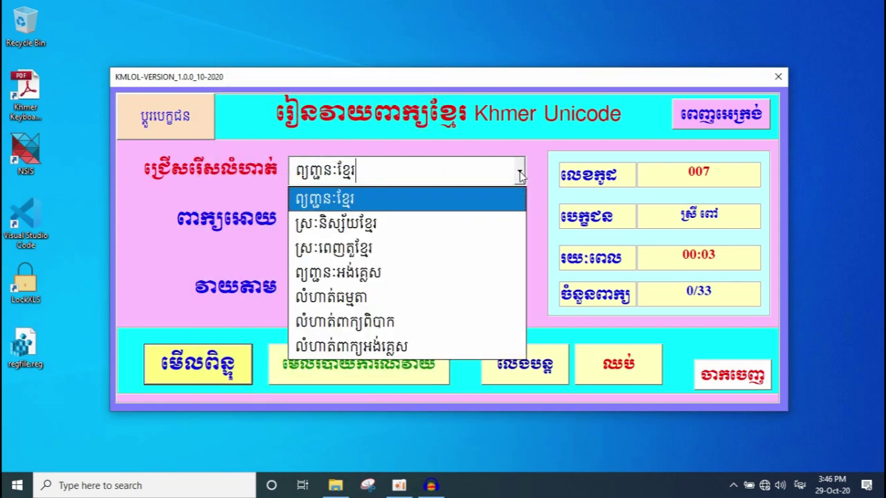
left_click(411, 282)
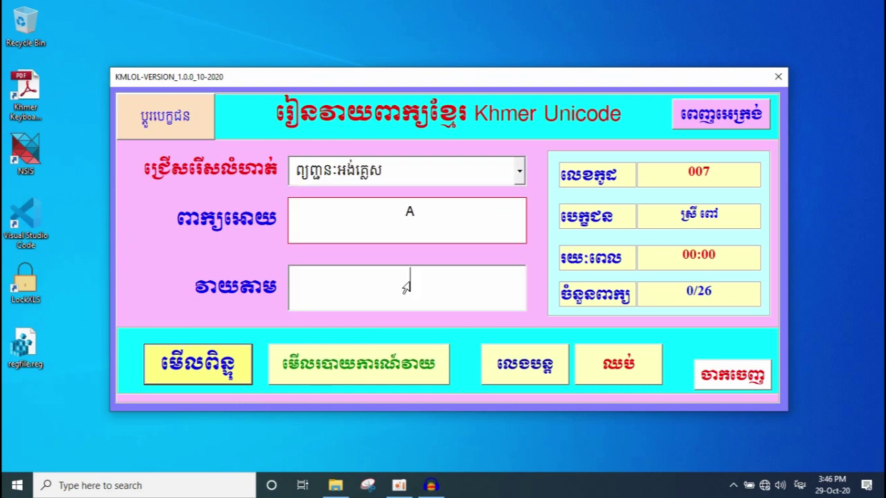
Step: Switch the keyboard to English and type the prompted letters up to 20/26, with U next
type("a")
key("super+space")
type("bcde")
type("fg")
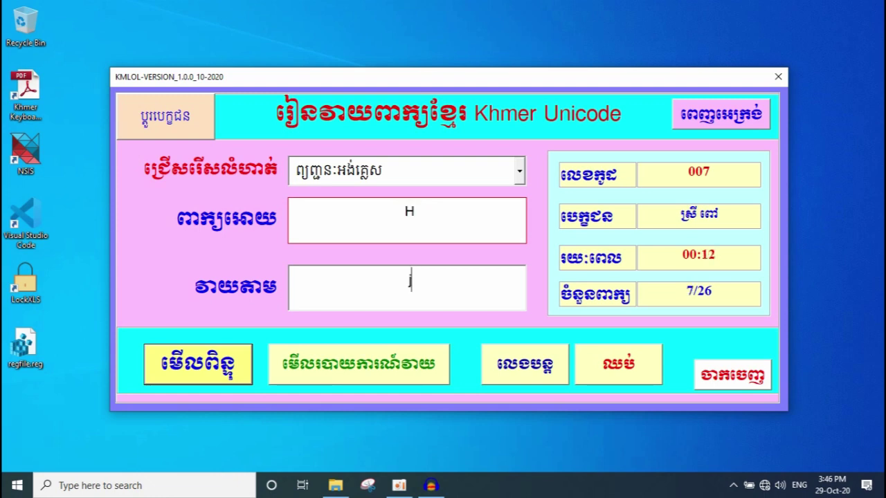
type("h")
type("j")
type("kl")
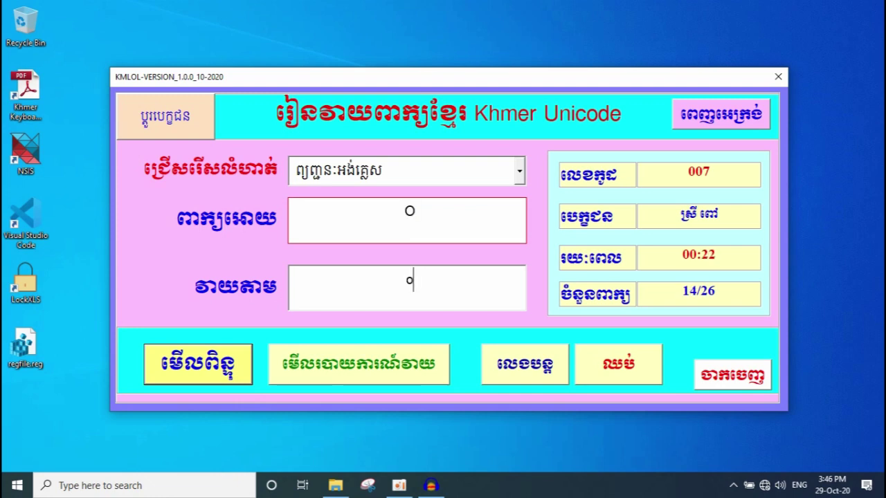
type("p")
type("qr")
type("s")
Step: Check the interim English-lesson score of 19 correct and 1 wrong, then resume the lesson
left_click(210, 374)
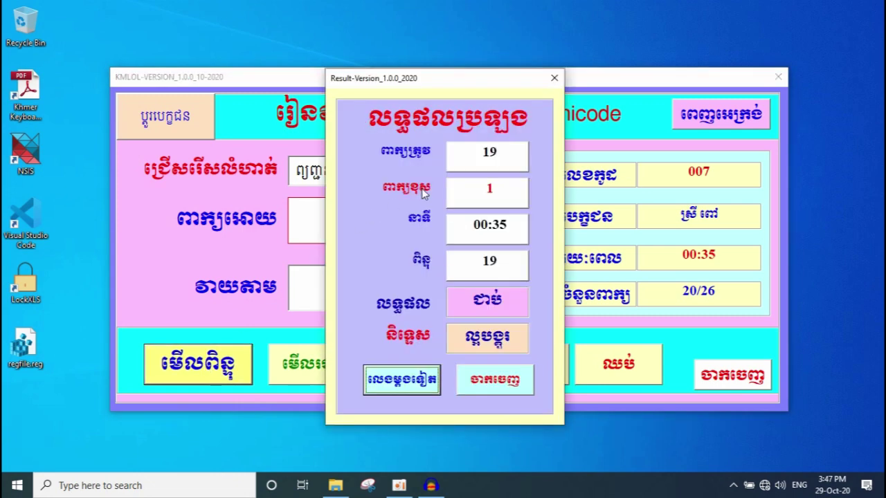
left_click_drag(447, 78, 412, 69)
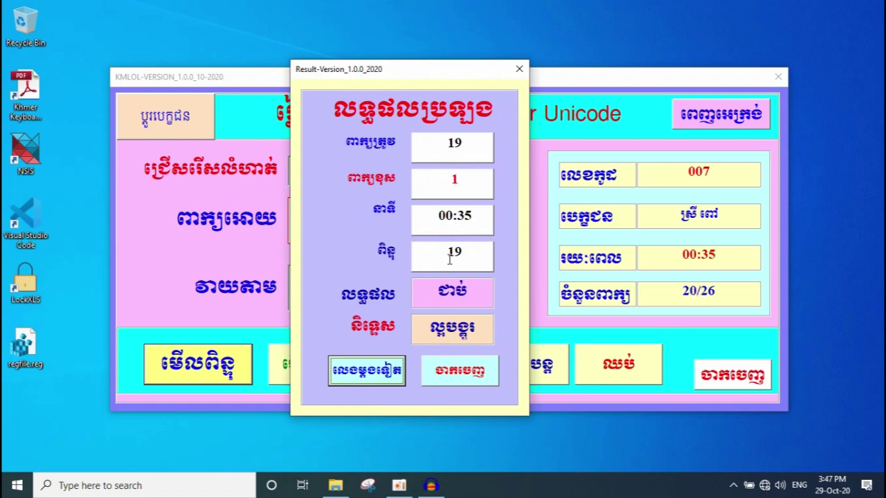
left_click(462, 374)
left_click(524, 364)
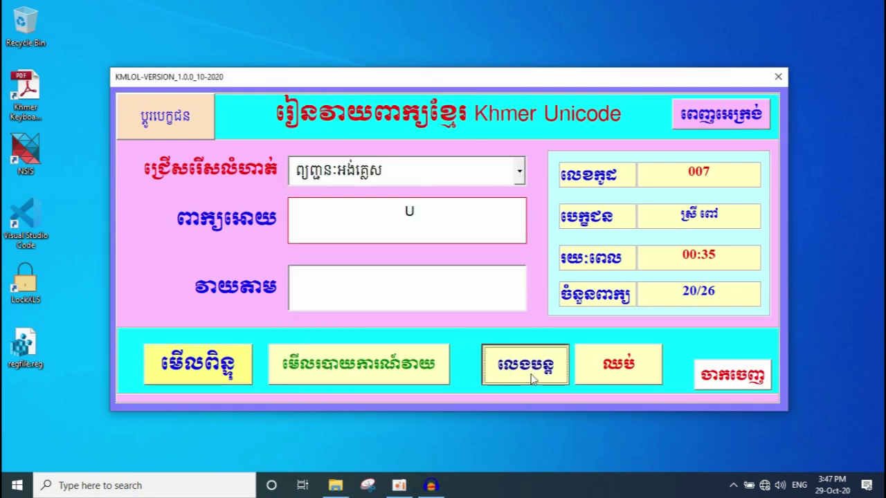
Step: Type the remaining letters U–Z to reach 26/26 and show the final score of 25
type("u")
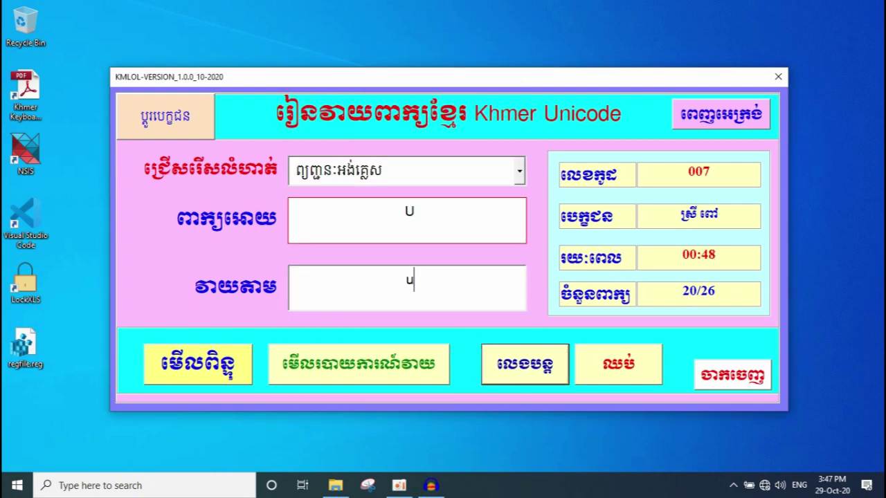
type("wxyy")
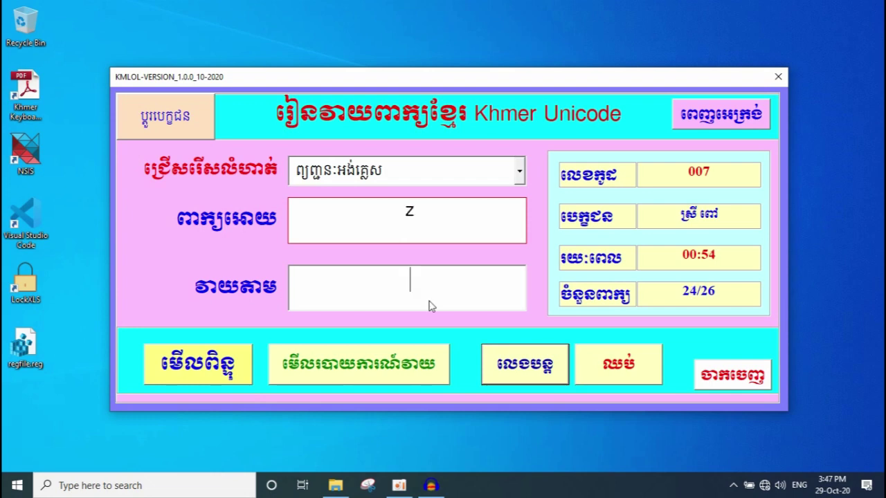
type("z")
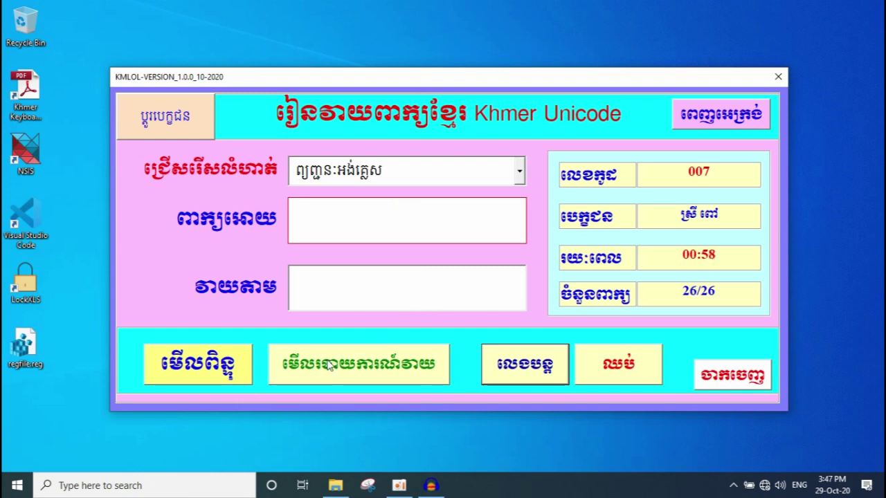
left_click(218, 371)
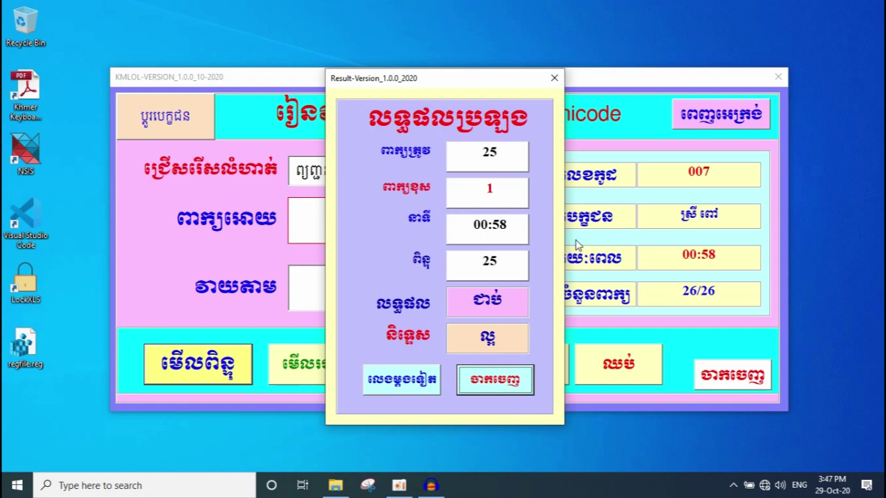
Step: Restart the English letters lesson and review its letters in the per-word typing report
left_click(410, 393)
left_click(388, 371)
left_click(513, 382)
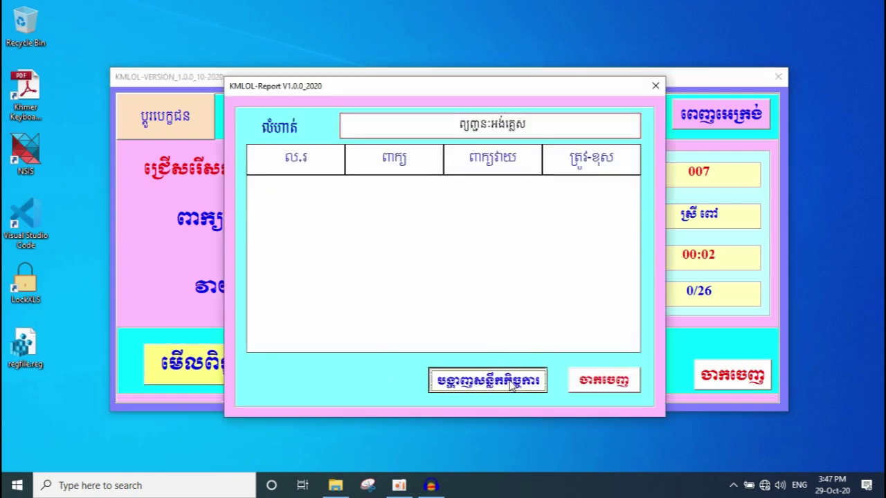
left_click_drag(634, 224, 632, 238)
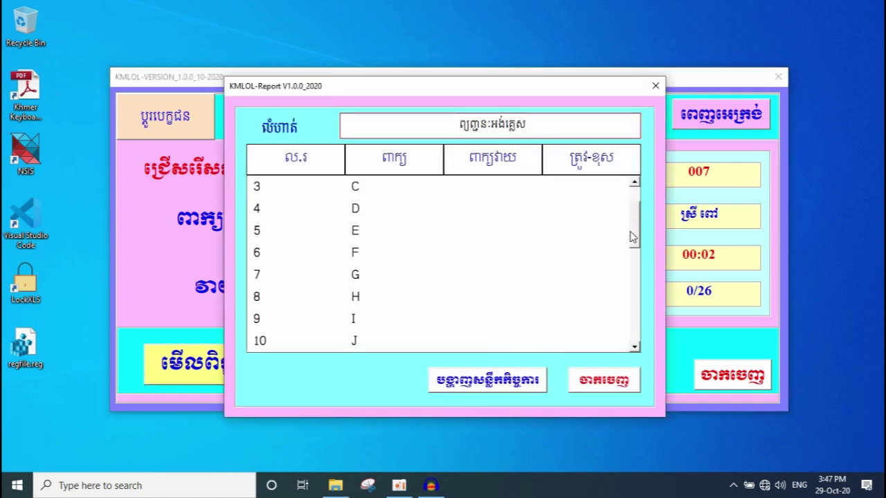
left_click(606, 381)
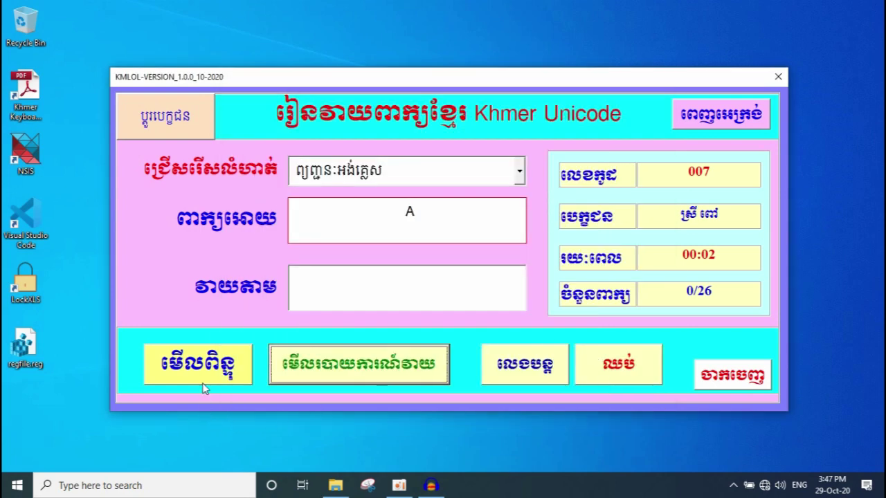
Step: Check the score summary and the typing report again, leaving the lesson waiting on A
left_click(209, 372)
left_click(516, 386)
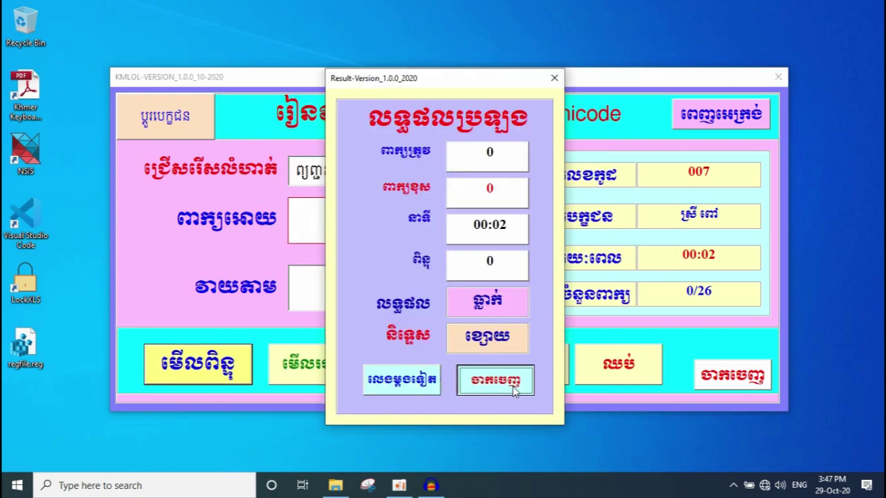
left_click(325, 373)
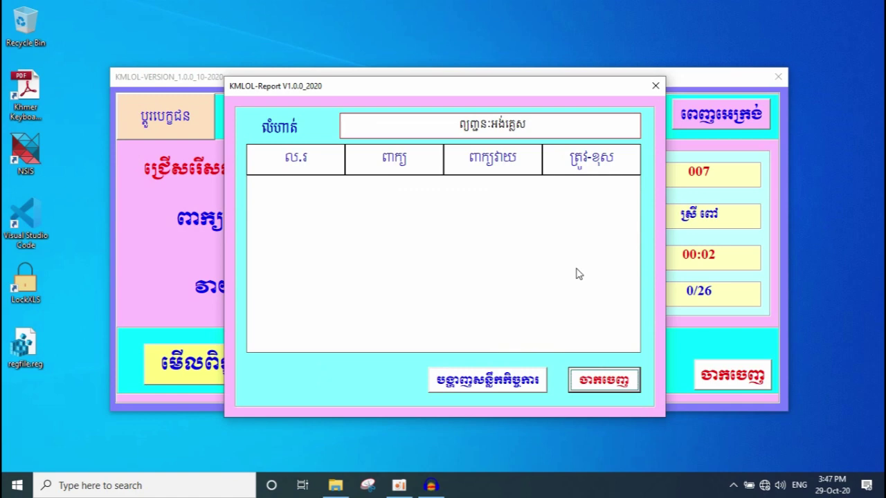
left_click(619, 386)
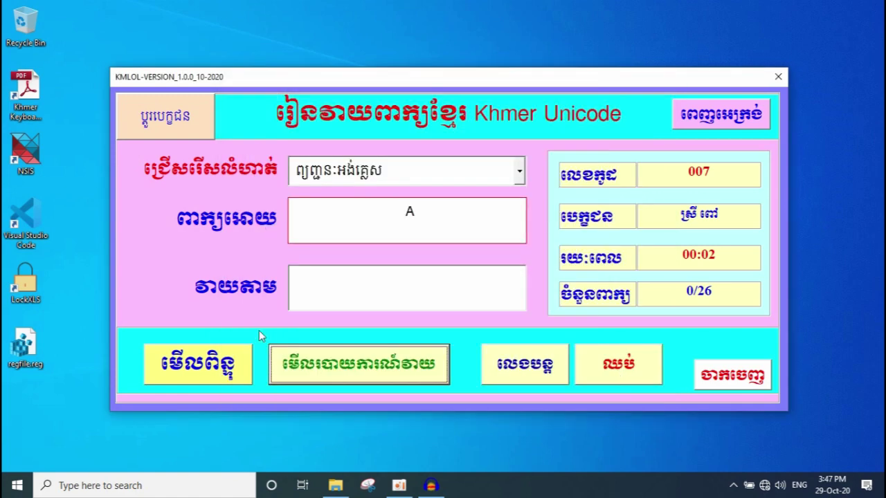
Step: Type the letters a–h correctly and check the score of 8
left_click(431, 303)
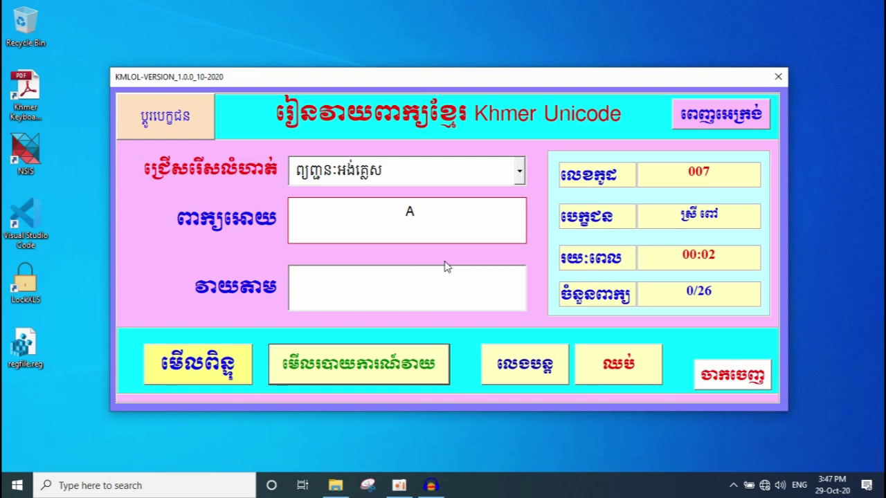
left_click(543, 370)
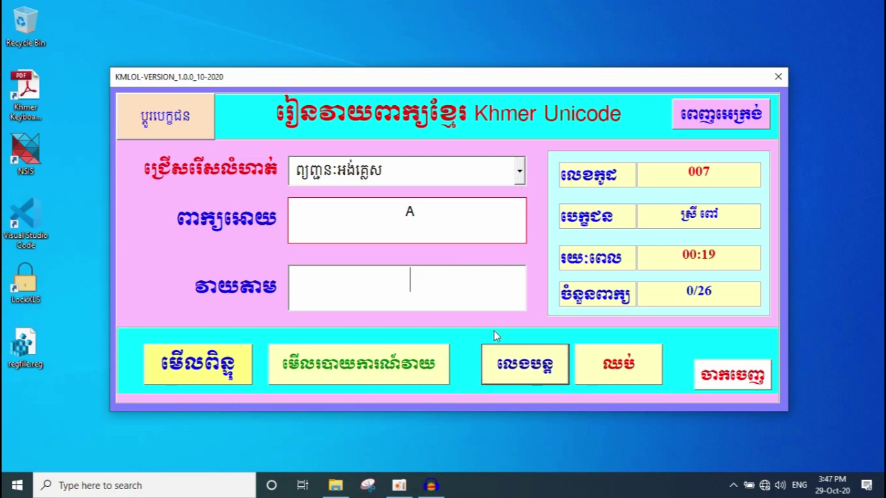
type("abcdefgh")
left_click(220, 369)
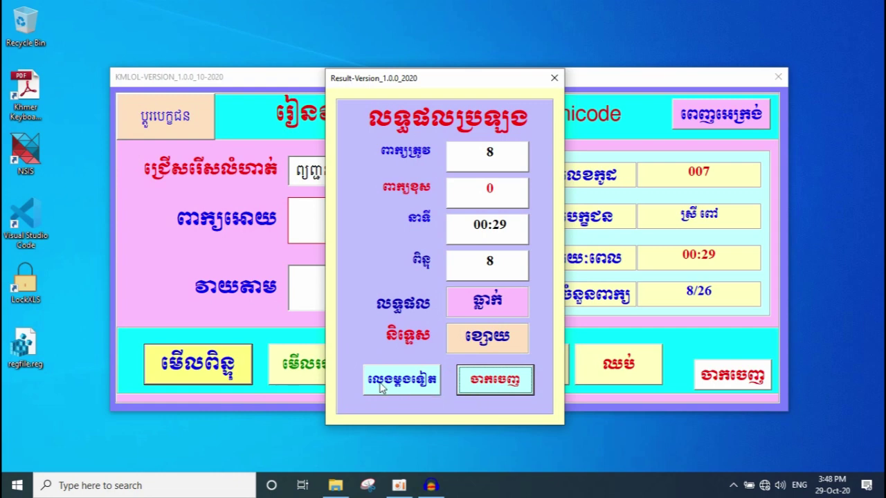
left_click(512, 380)
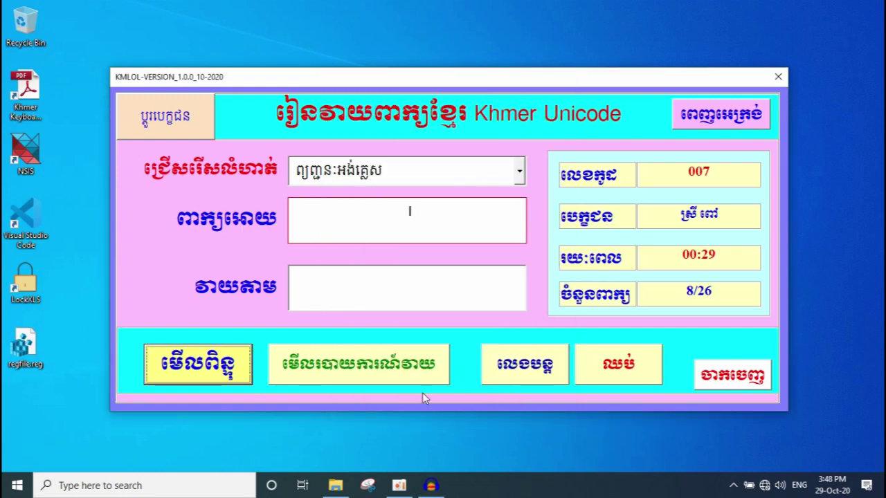
Step: Review the typing report listing letters A–H as correct
left_click(380, 372)
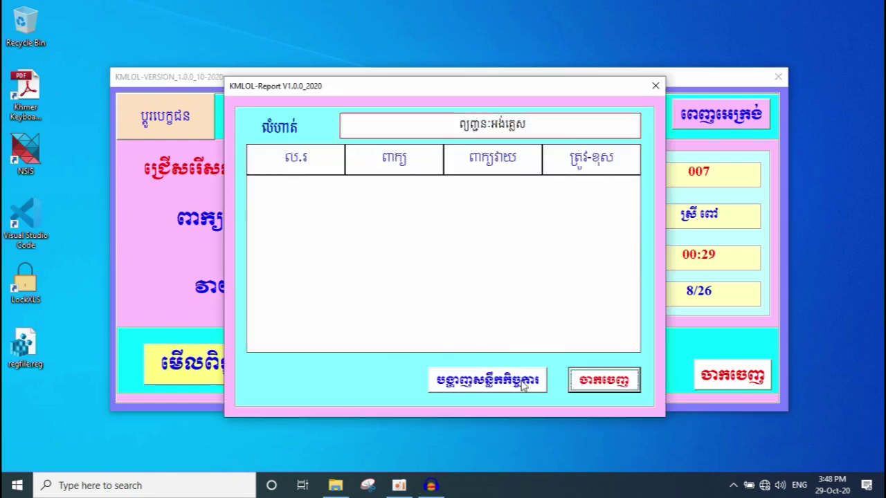
left_click(492, 380)
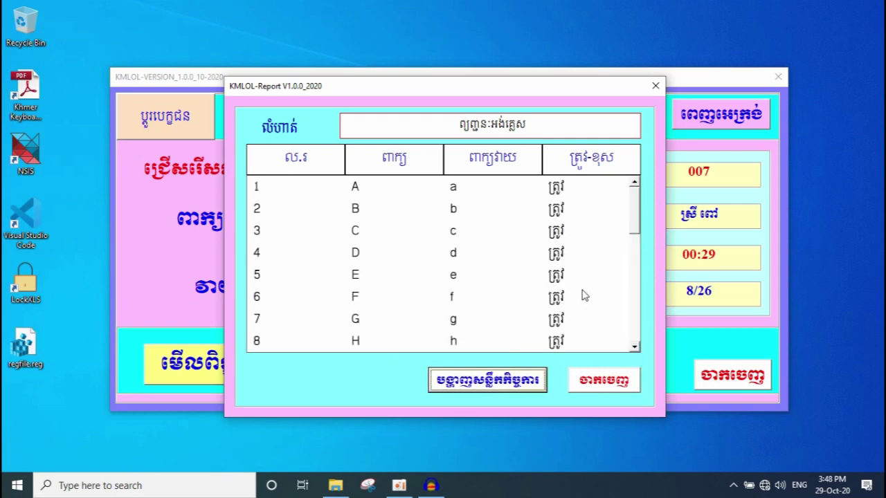
scroll(636, 222, "down", 2)
scroll(638, 222, "up", 2)
scroll(640, 221, "up", 1)
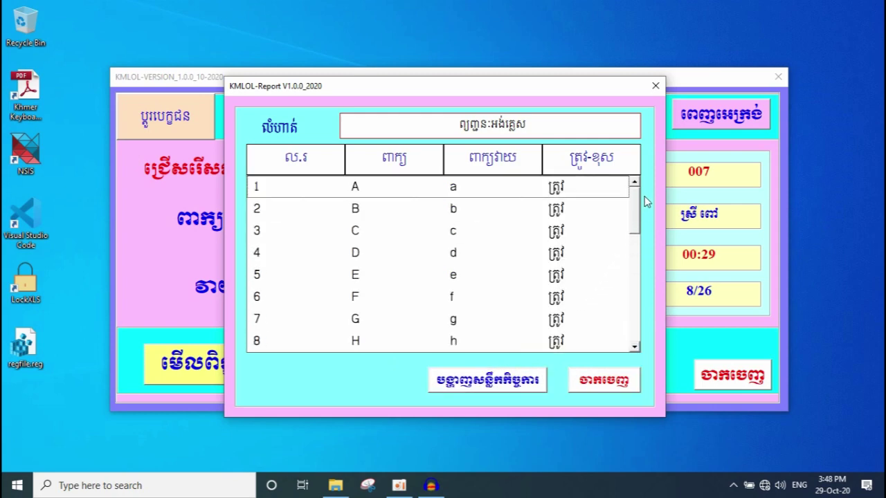
left_click(597, 394)
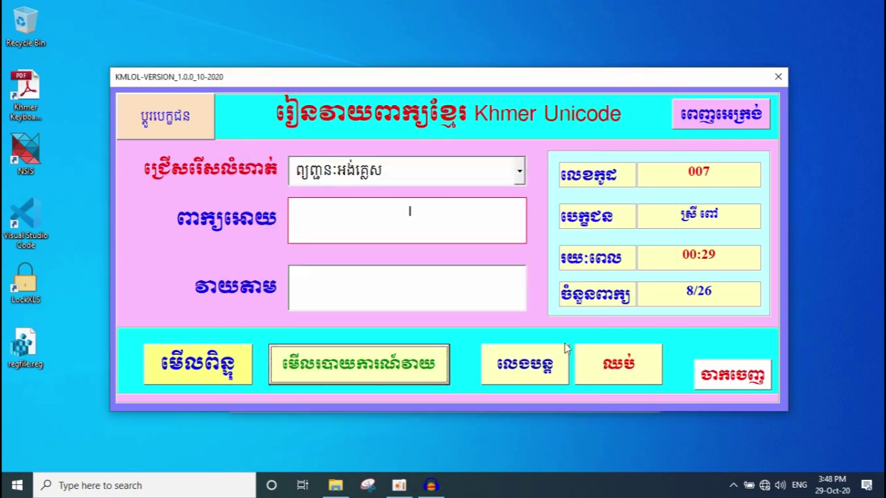
Step: Load the difficult-words lesson, then log in as a new candidate with a code and Khmer name
left_click(519, 173)
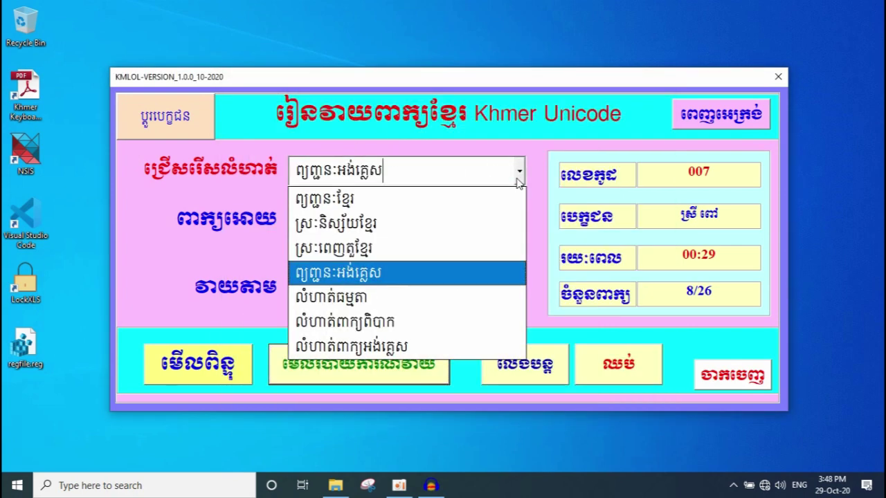
left_click(377, 322)
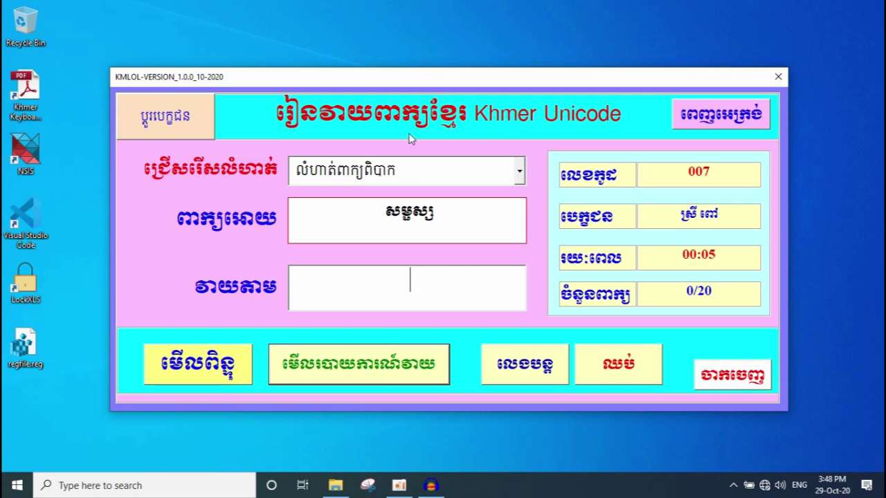
left_click(177, 124)
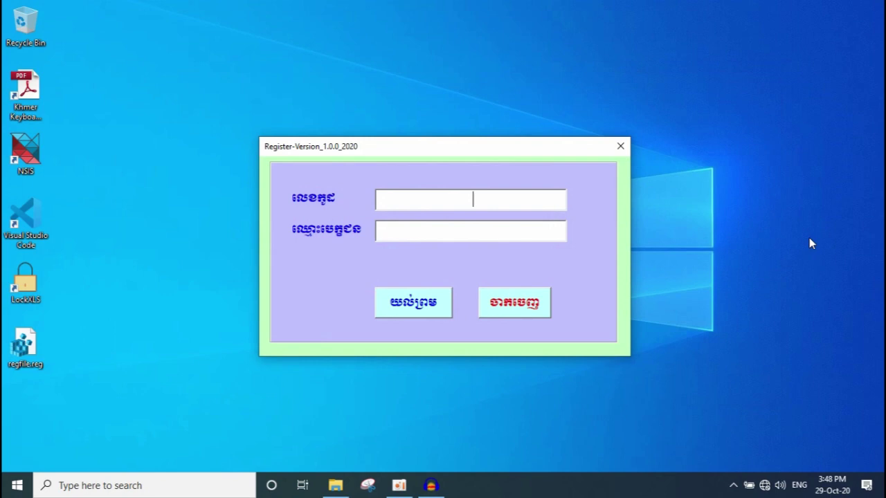
type("001")
key("Tab")
key("alt+shift")
type("ស្រី ស្រស់")
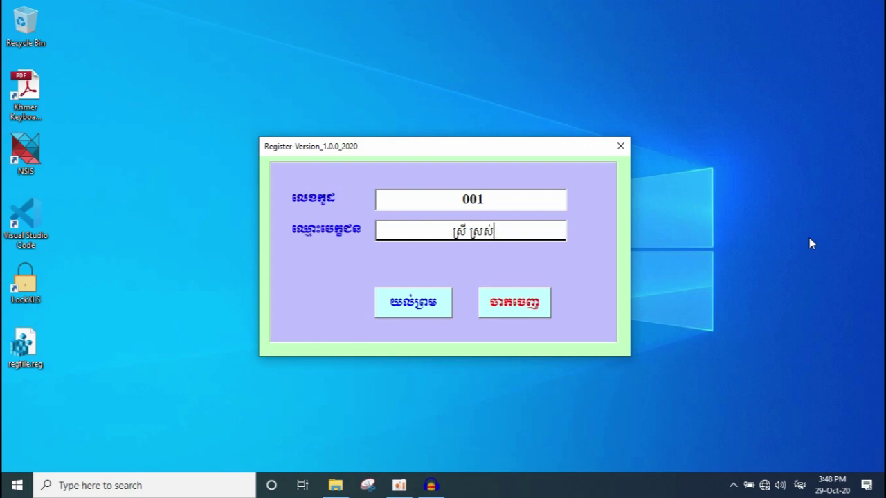
key("Return")
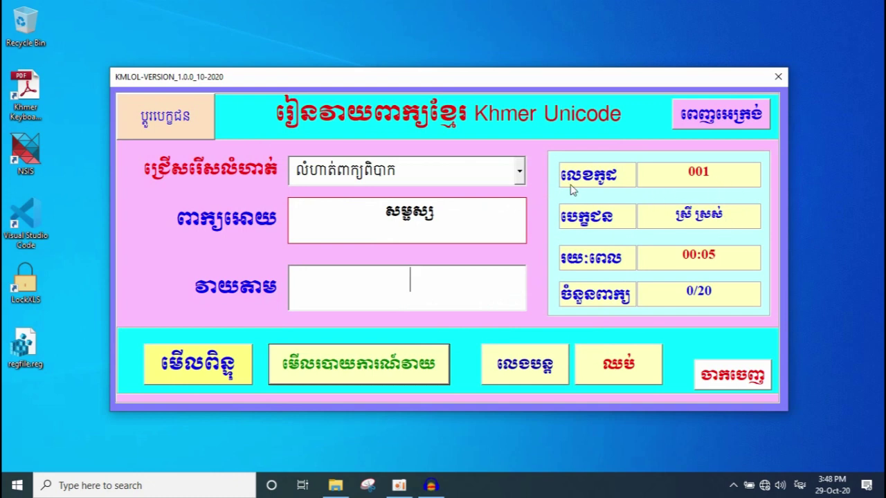
left_click(520, 171)
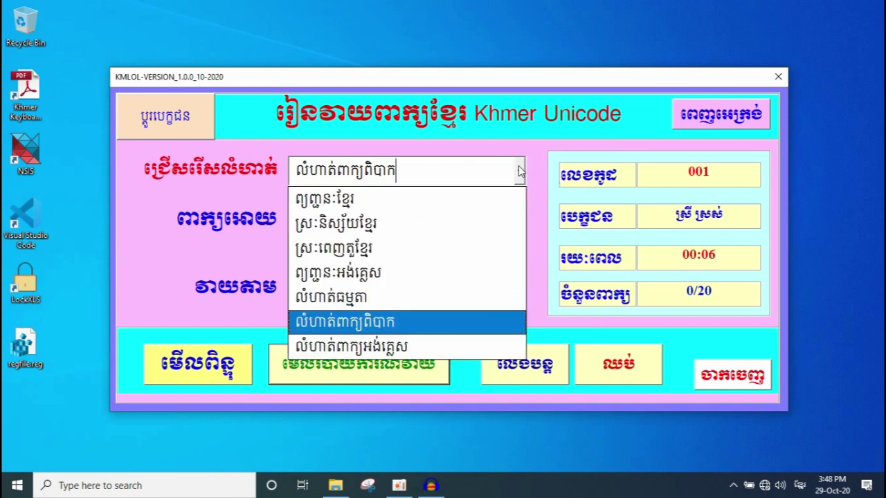
Step: Type រៀន, ច្រៀង and ហែល in the ordinary-words lesson, then review its report and 3-correct score
left_click(431, 298)
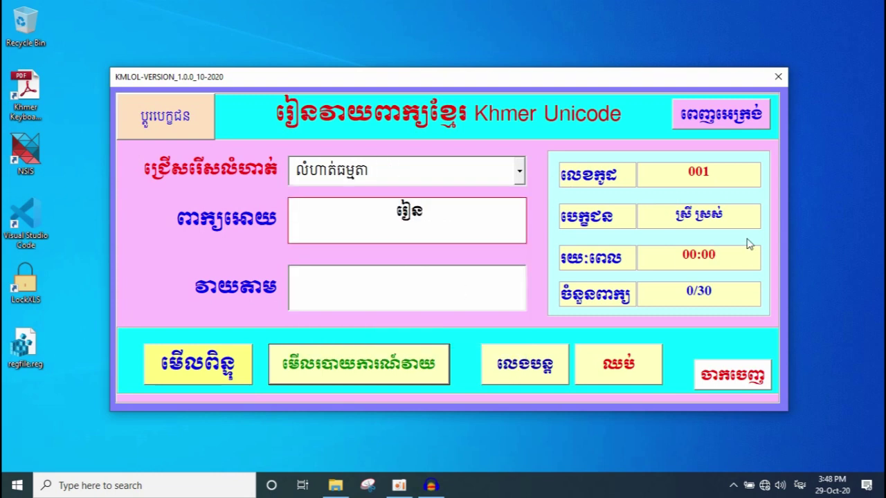
type("រៀ")
type("នច្រ")
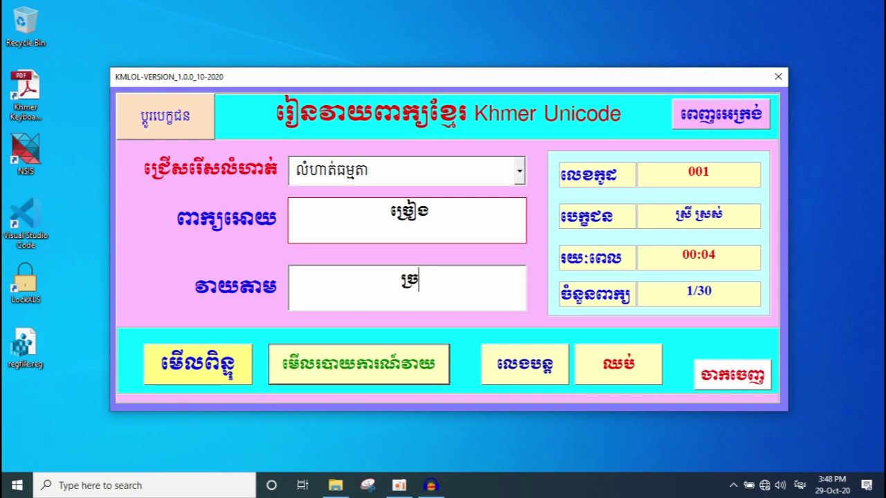
type("ៀង")
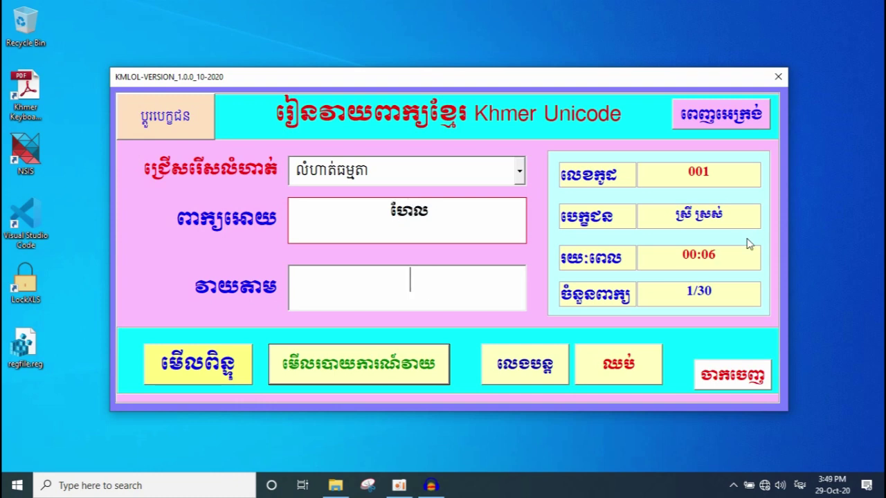
type("ហែល")
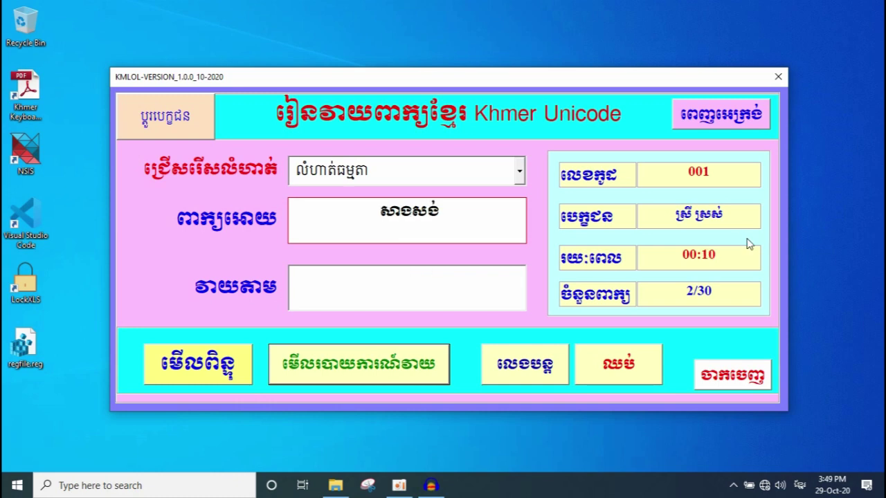
left_click(298, 370)
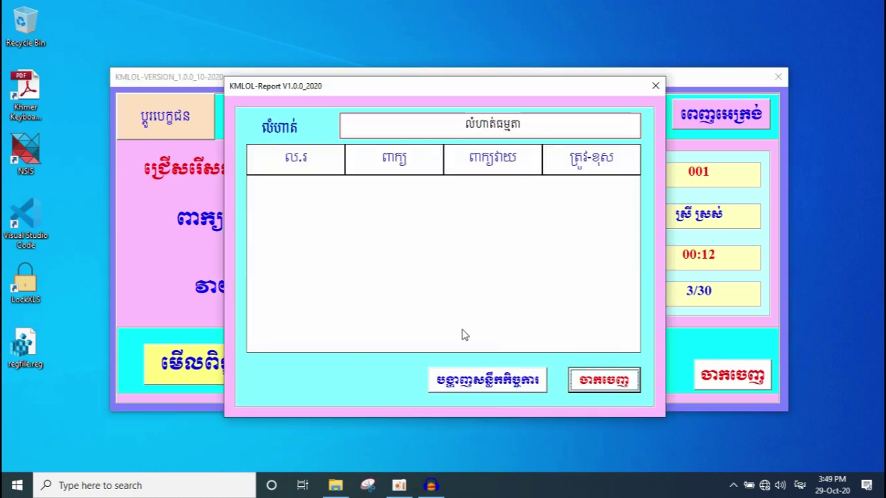
left_click(529, 381)
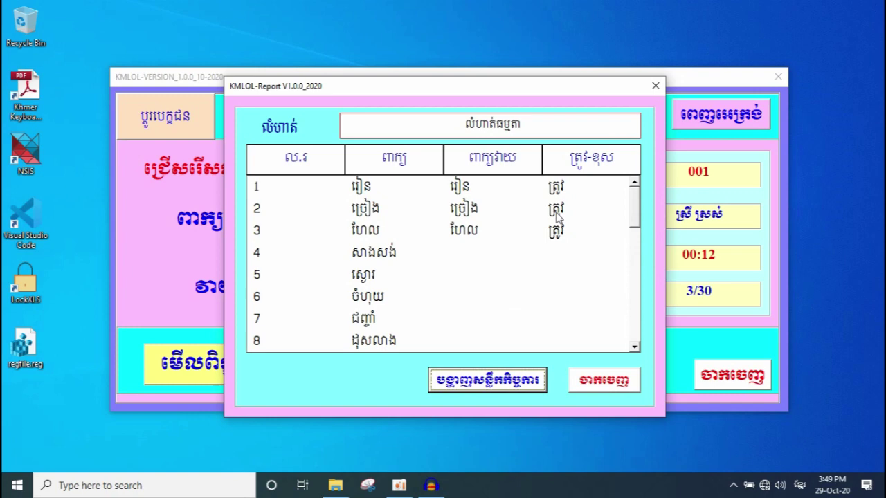
left_click(592, 379)
left_click(207, 370)
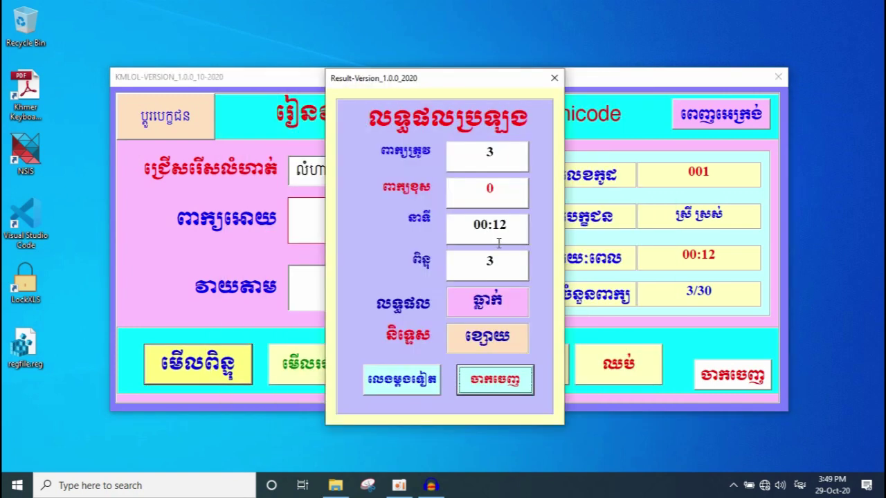
left_click(509, 386)
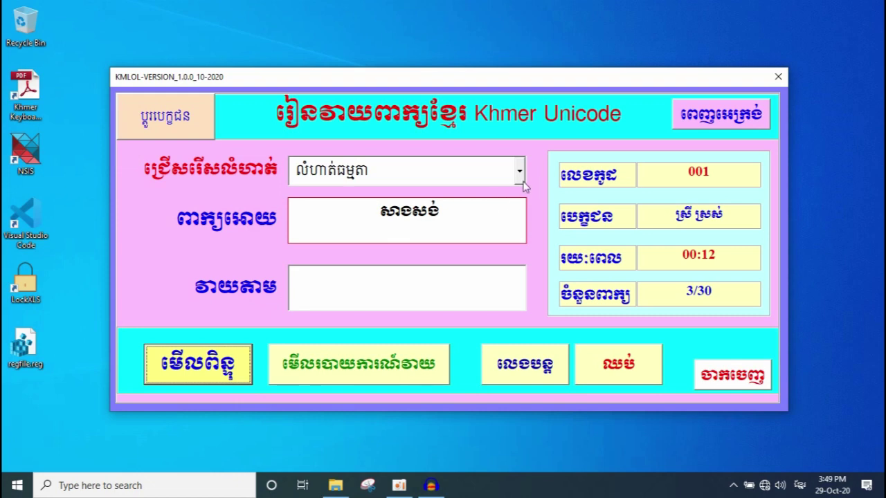
Step: Load the Khmer consonants lesson, then the dependent vowels lesson ស្រះនិស្ស័យខ្មែរ, and view its report
left_click(518, 173)
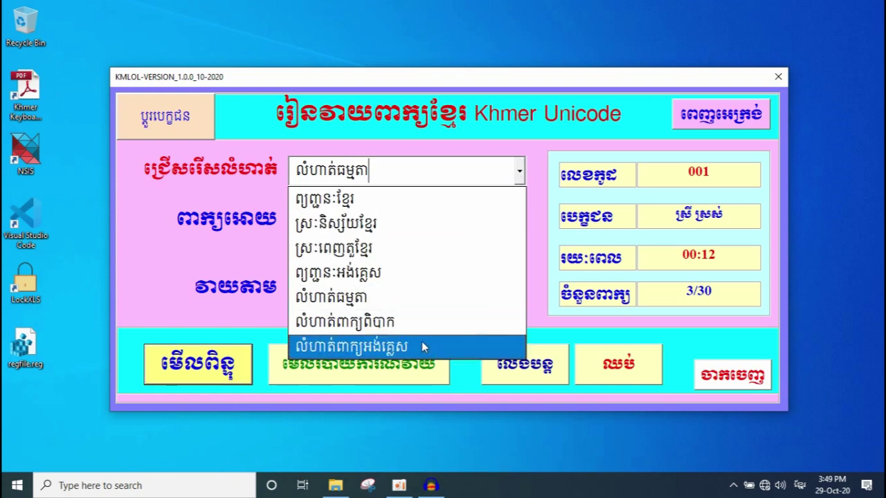
left_click(416, 201)
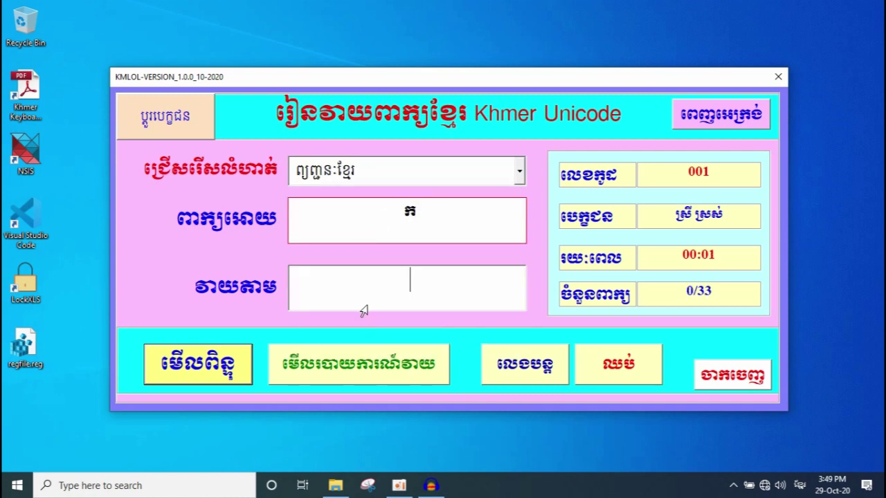
left_click(518, 171)
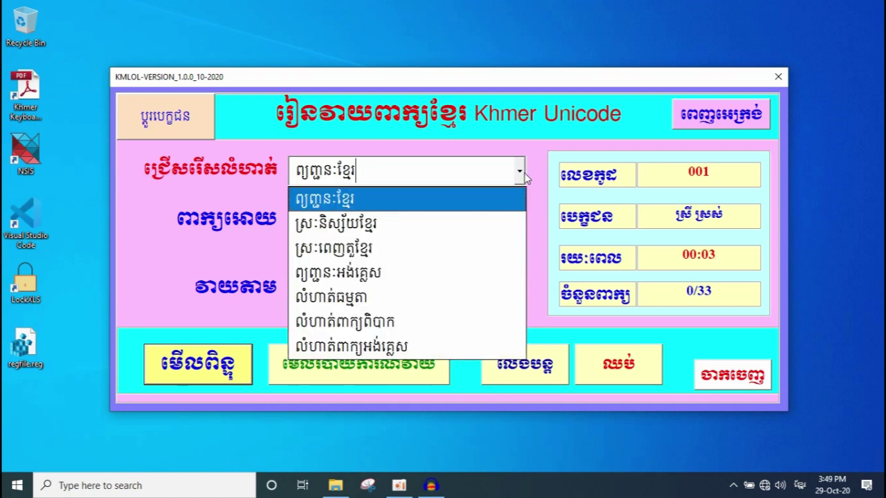
left_click(446, 222)
left_click(404, 377)
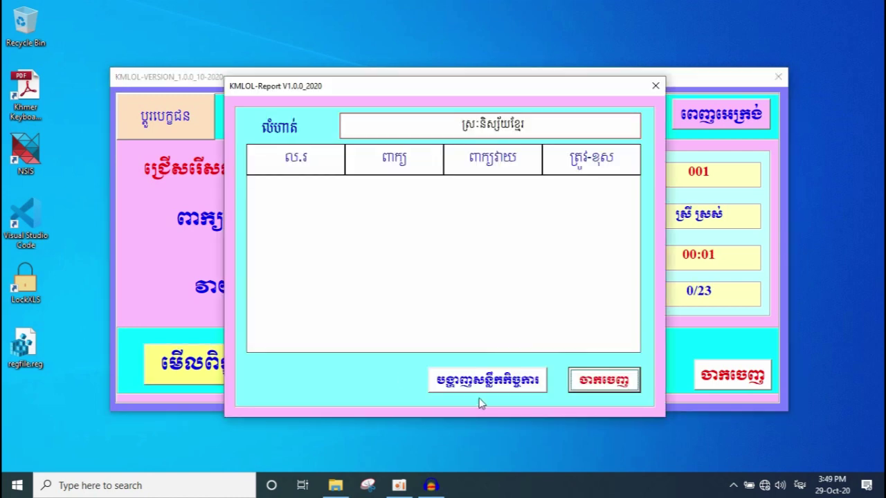
mouse_move(634, 213)
left_mouse_down()
mouse_move(620, 345)
mouse_move(624, 237)
left_mouse_up()
left_click(604, 379)
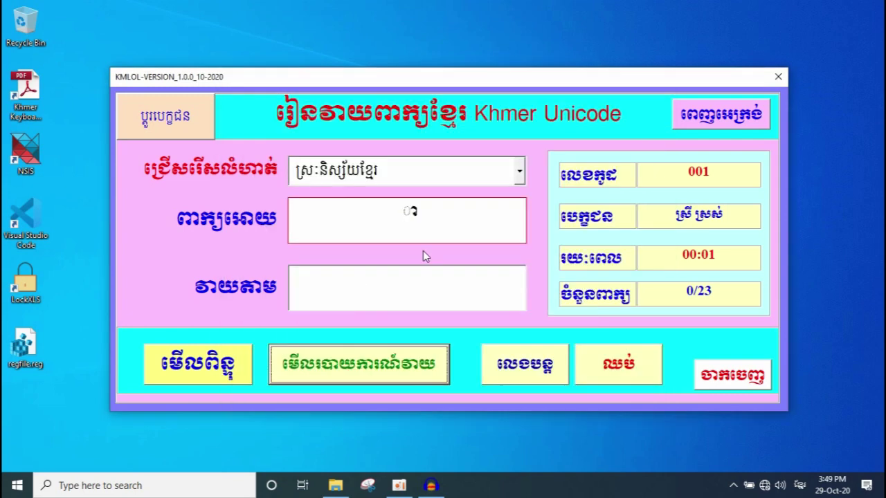
Step: Load the independent vowels lesson ស្រះពេញតួខ្មែរ and review its 15 items in the report
left_click(519, 172)
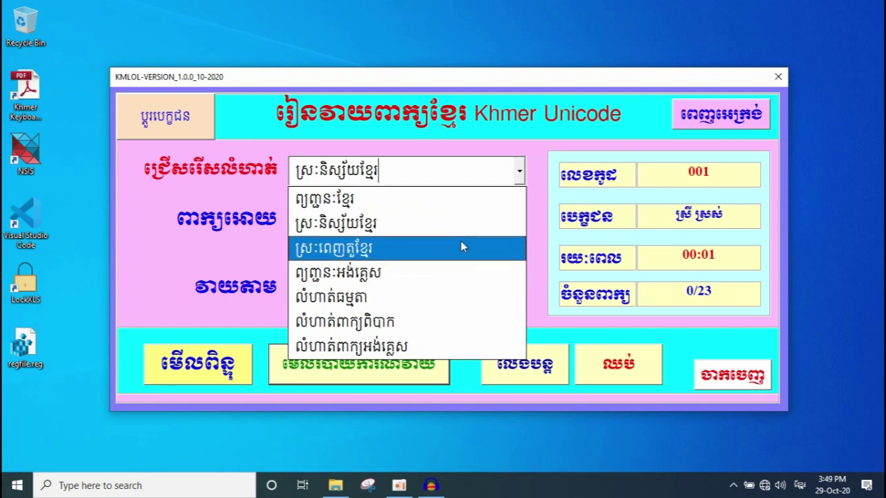
left_click(461, 244)
left_click(382, 372)
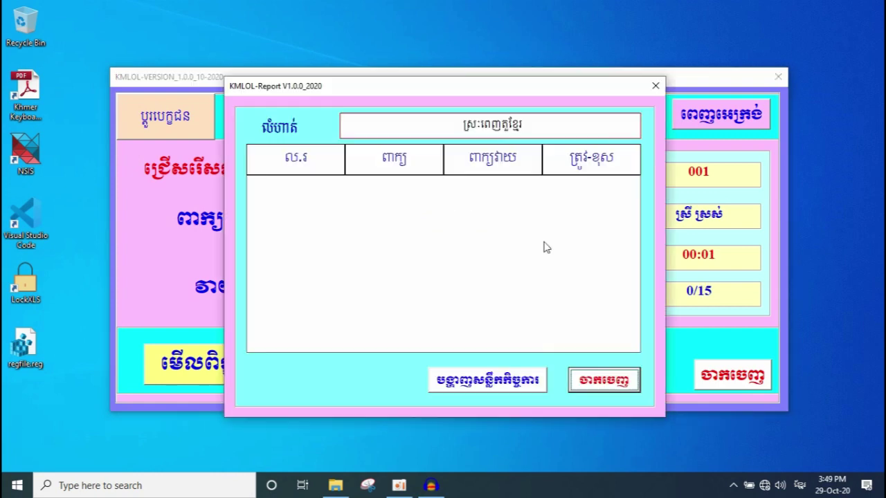
left_click(496, 375)
mouse_move(635, 233)
left_mouse_down()
mouse_move(629, 292)
mouse_move(637, 270)
left_mouse_up()
left_click(633, 379)
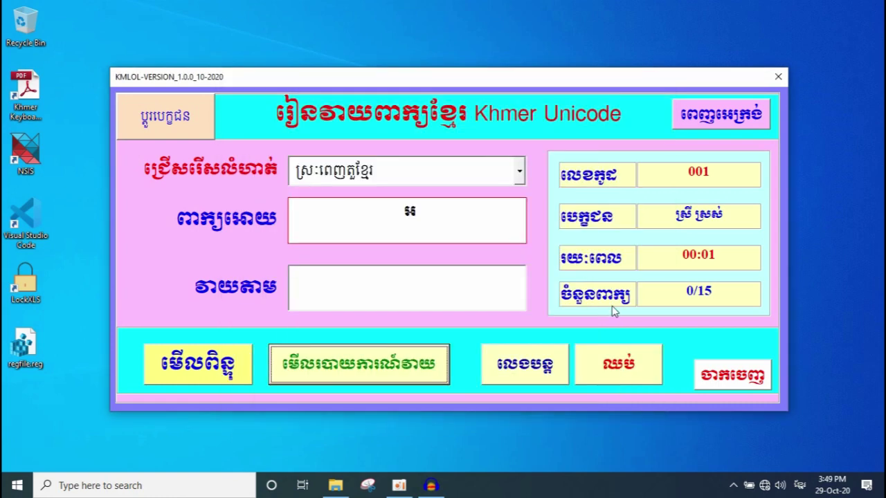